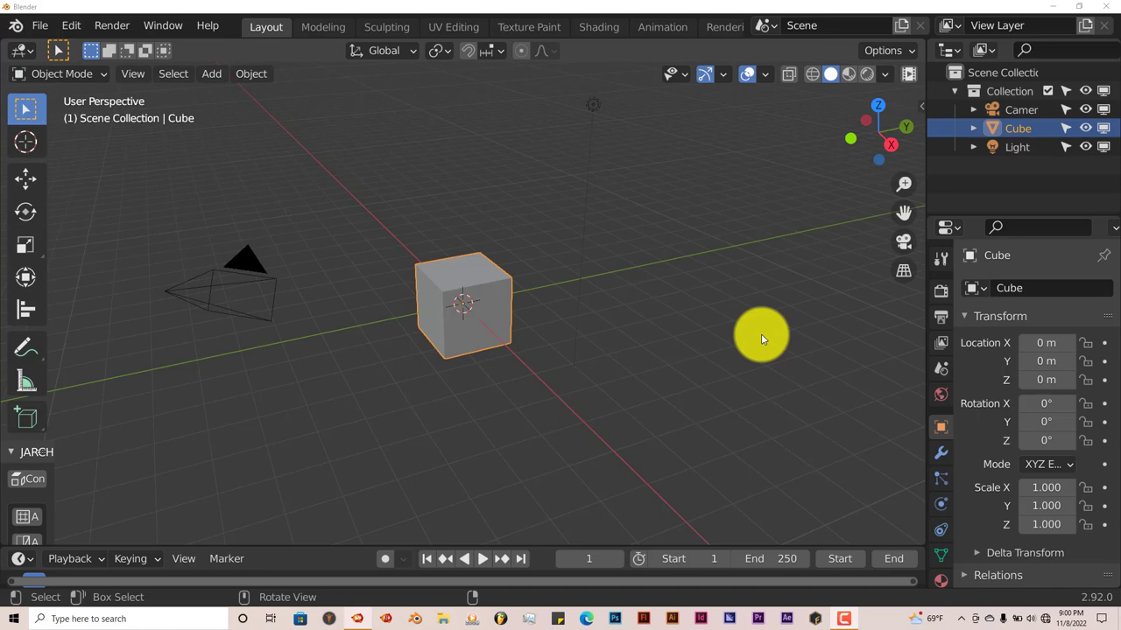
Search the installed add-ons for "wea" and check that Systems: WeatherFX: Weather Systems is enabled
click(70, 24)
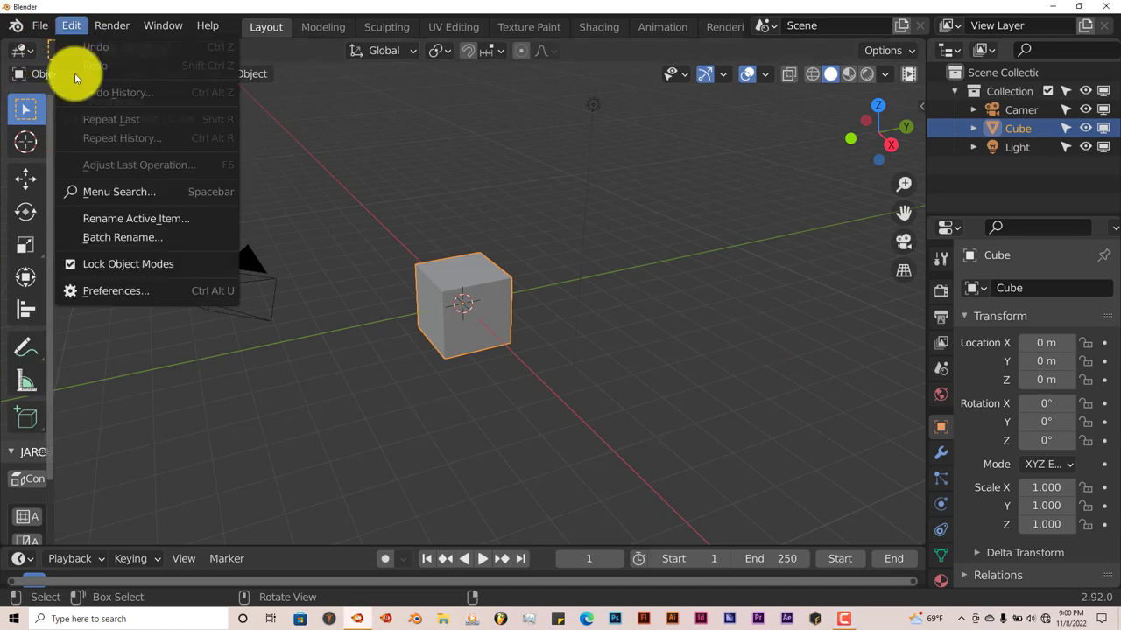
click(94, 291)
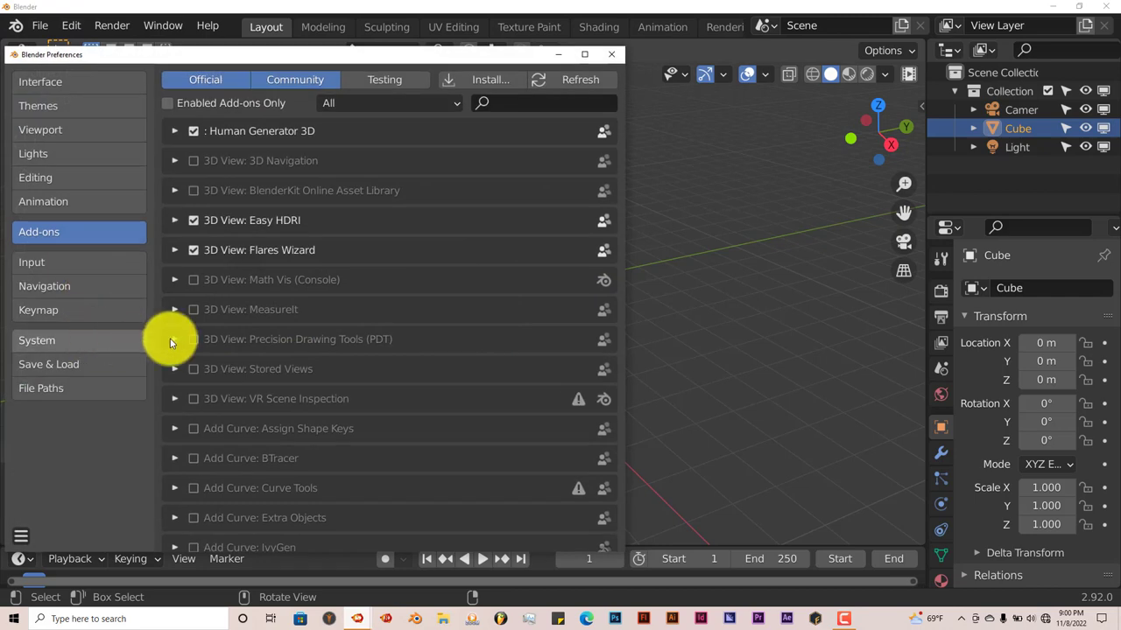
click(495, 80)
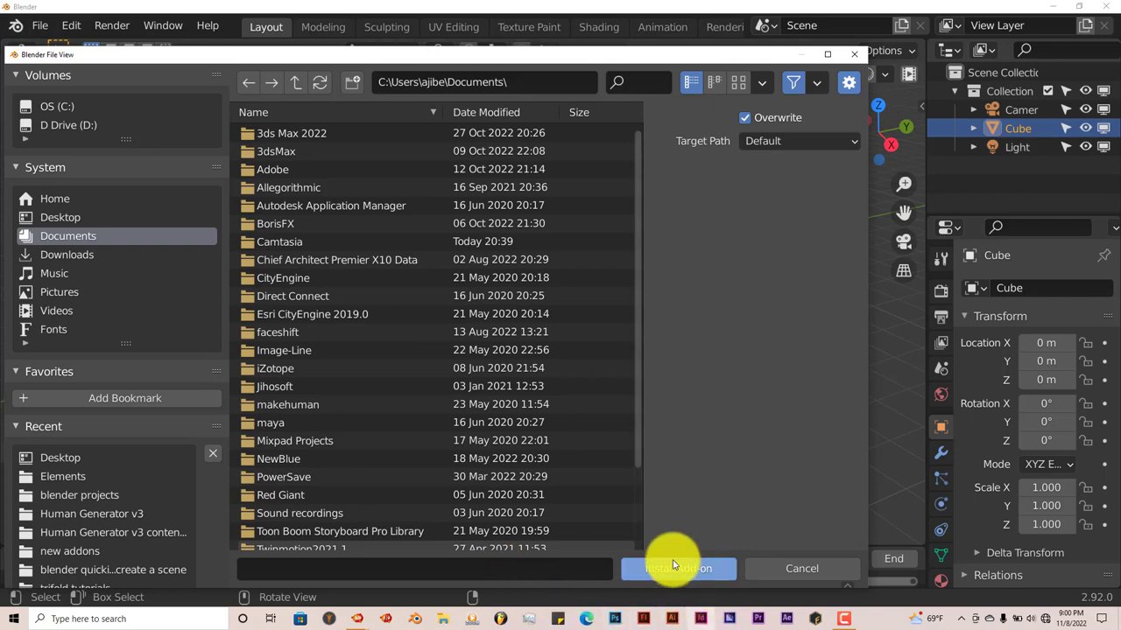
click(763, 571)
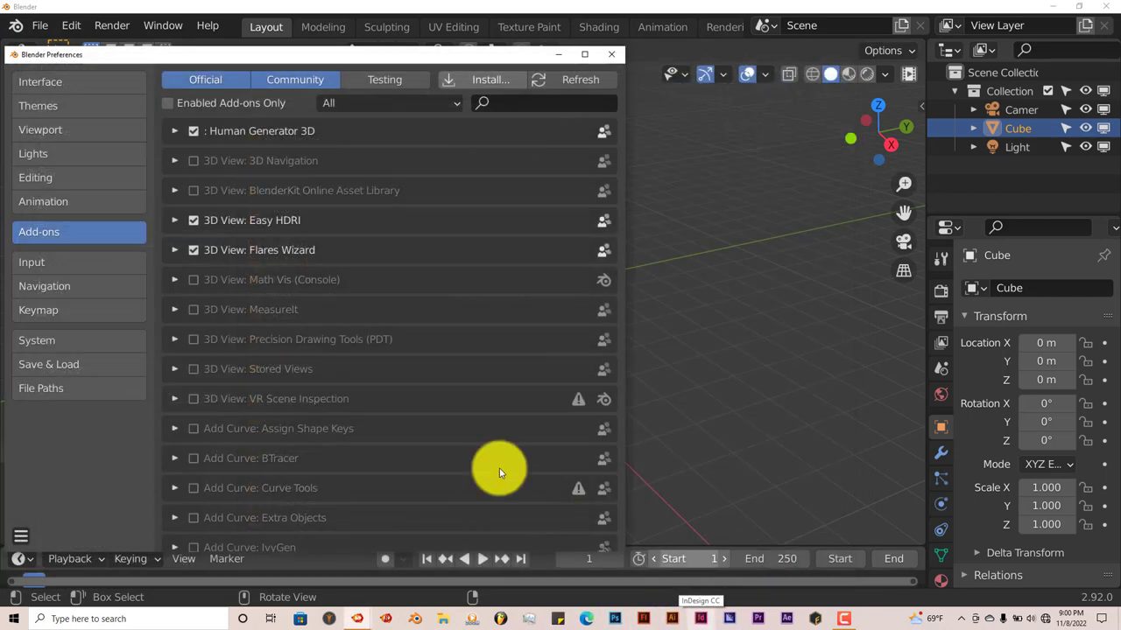
click(519, 104)
text(wea)
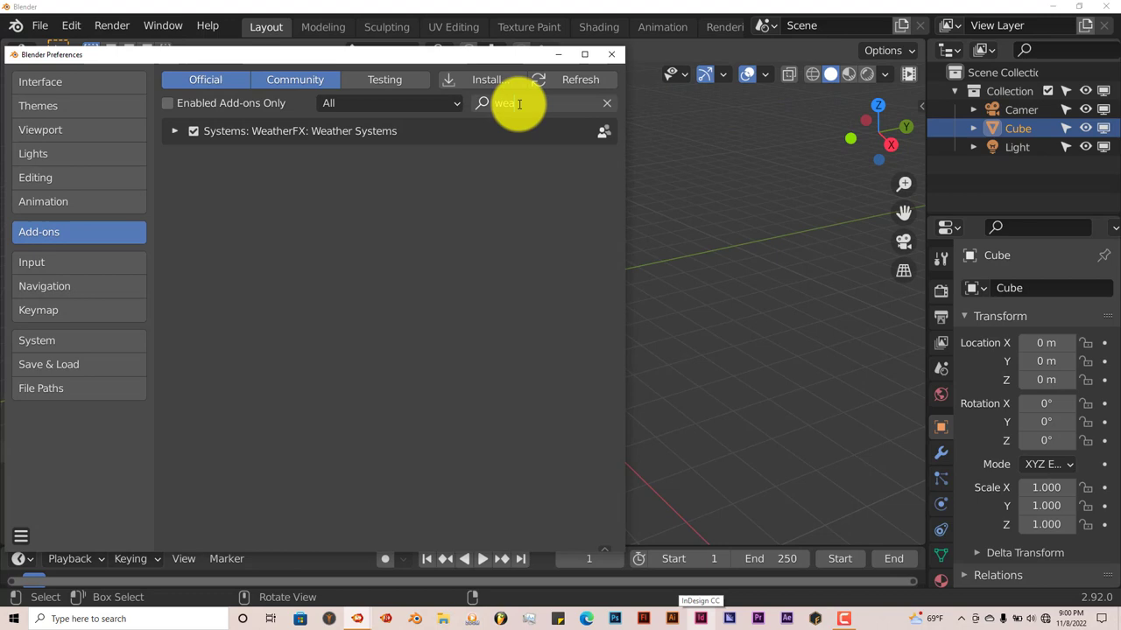
click(192, 130)
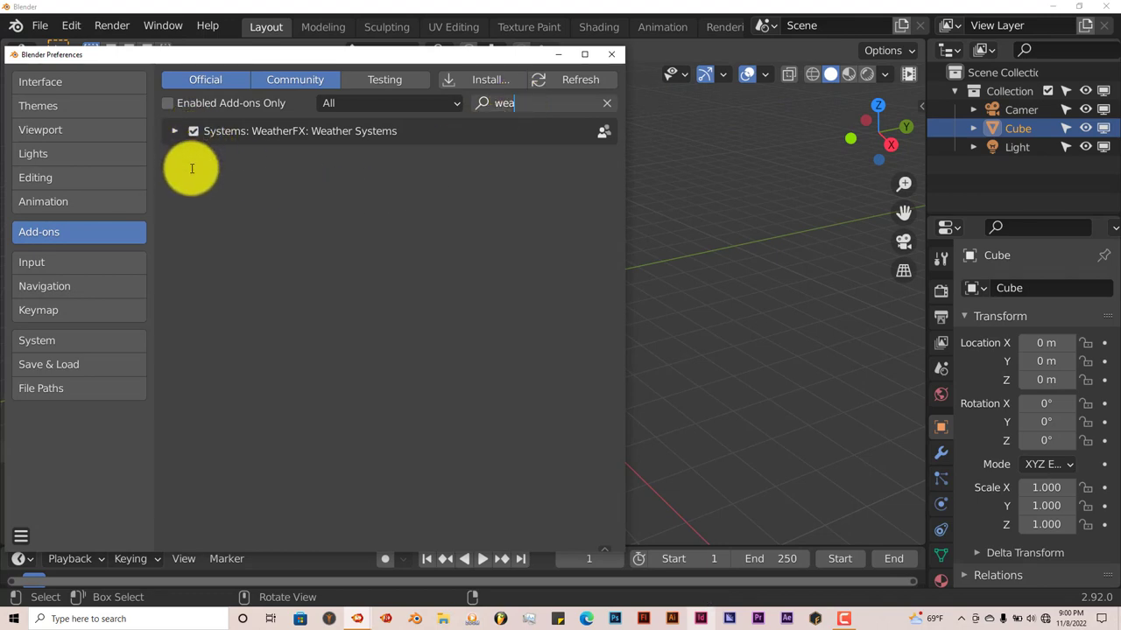
click(612, 56)
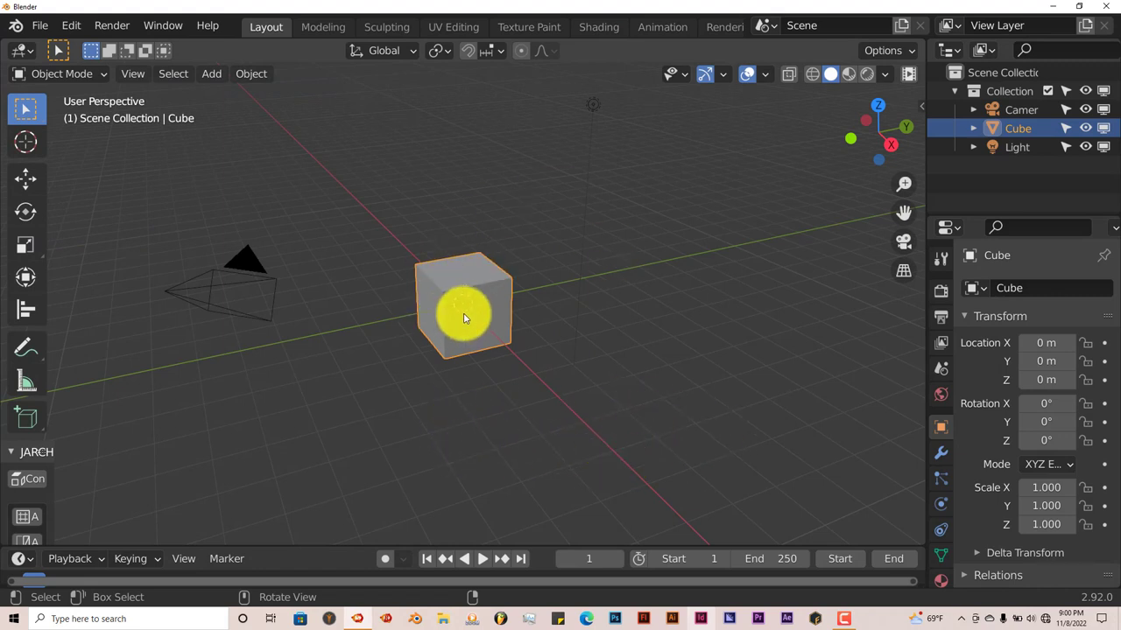
Delete the default cube and show the WeatherFX options together with the scene's render settings
key(Delete)
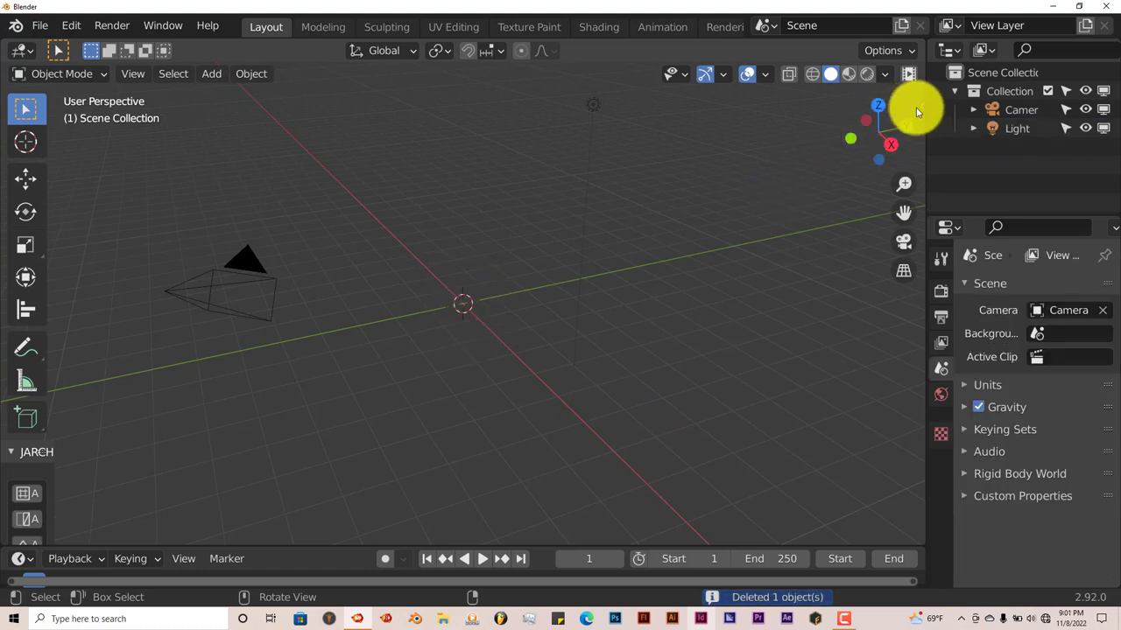
key(n)
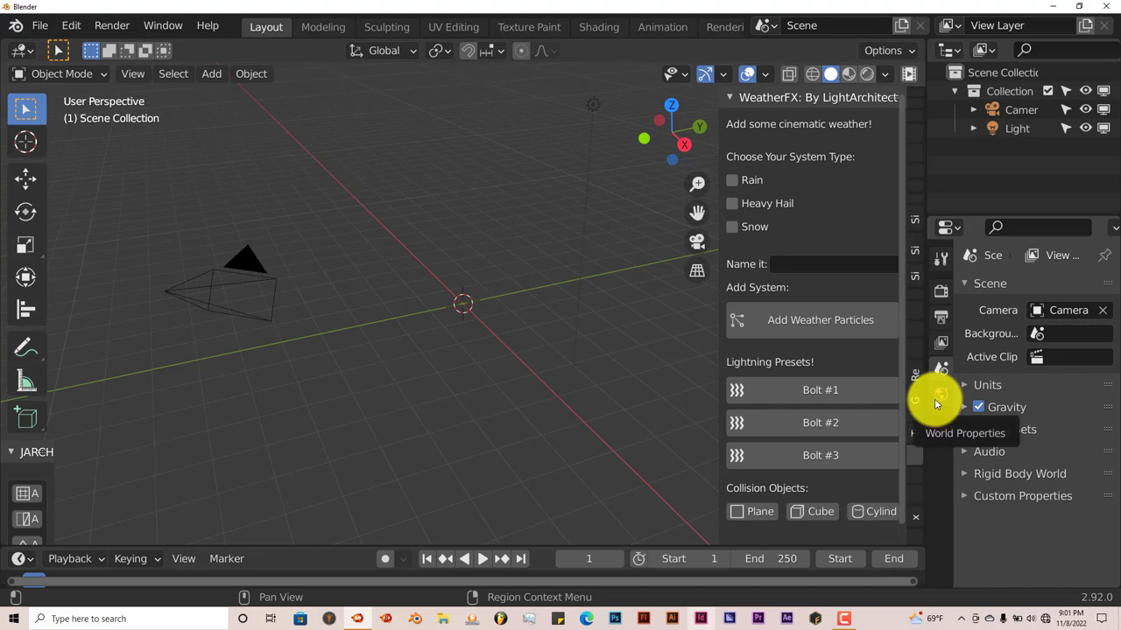
click(939, 291)
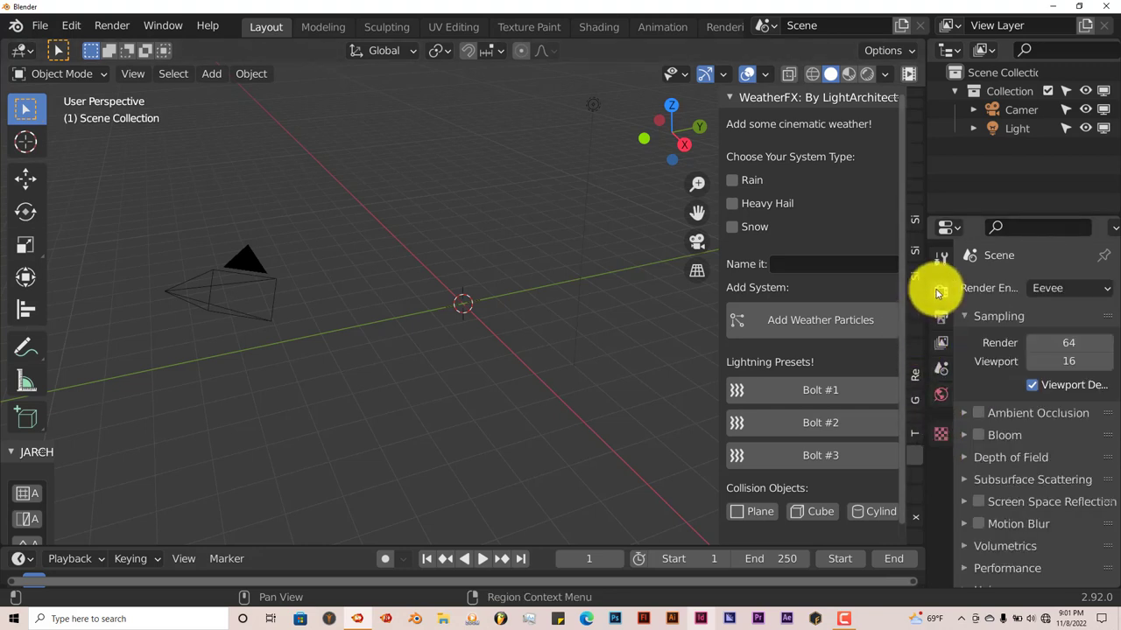
Add a Heavy Hail weather particle system named "hail" with WeatherFX
click(811, 266)
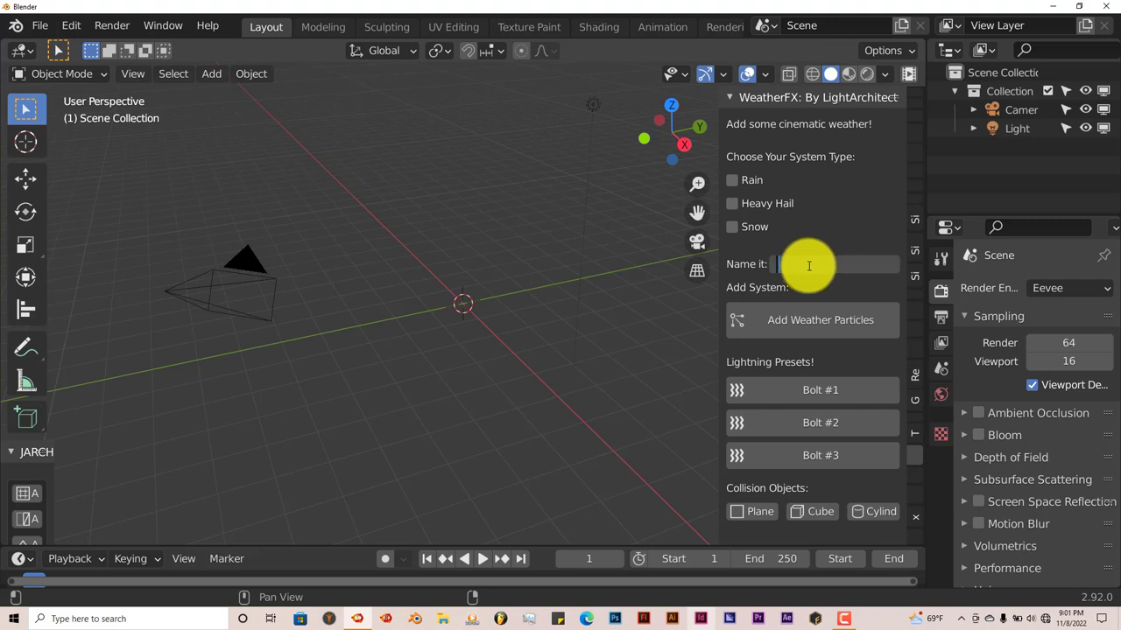
text(hail)
key(Return)
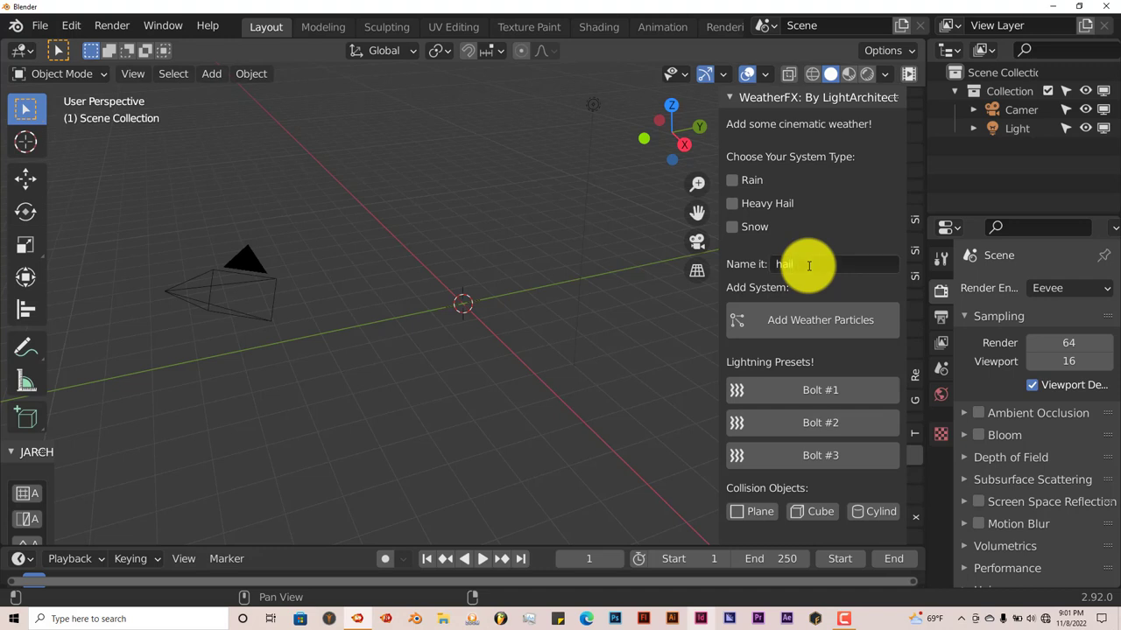
click(729, 201)
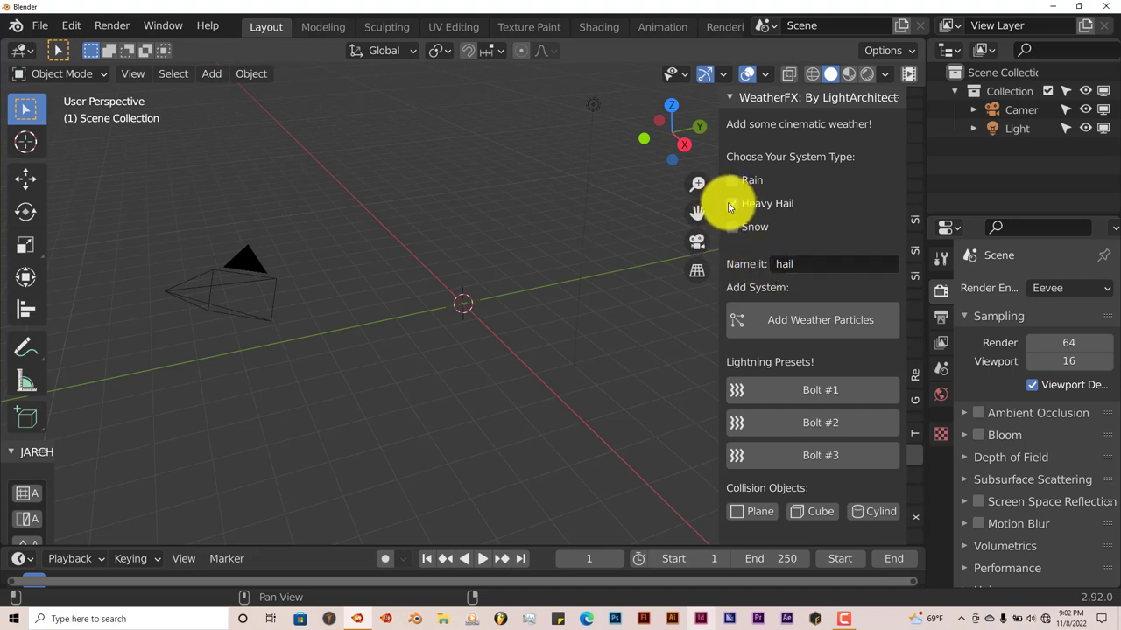
click(813, 320)
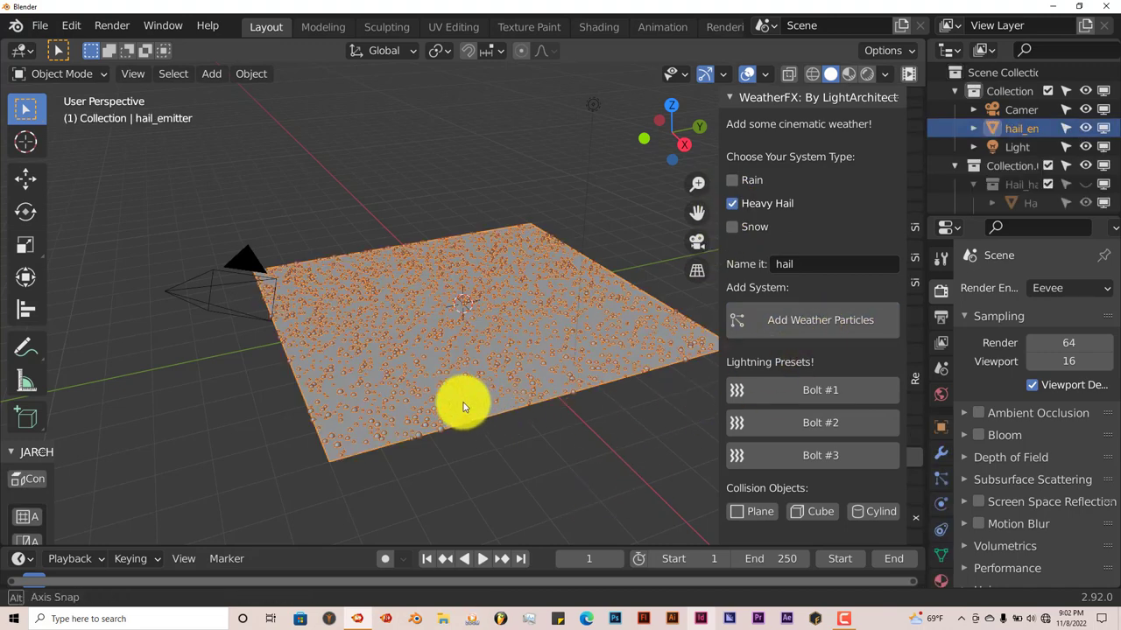
Move the hail emitter straight up along Z, high above the grid floor
middle_drag(461, 400, 526, 331)
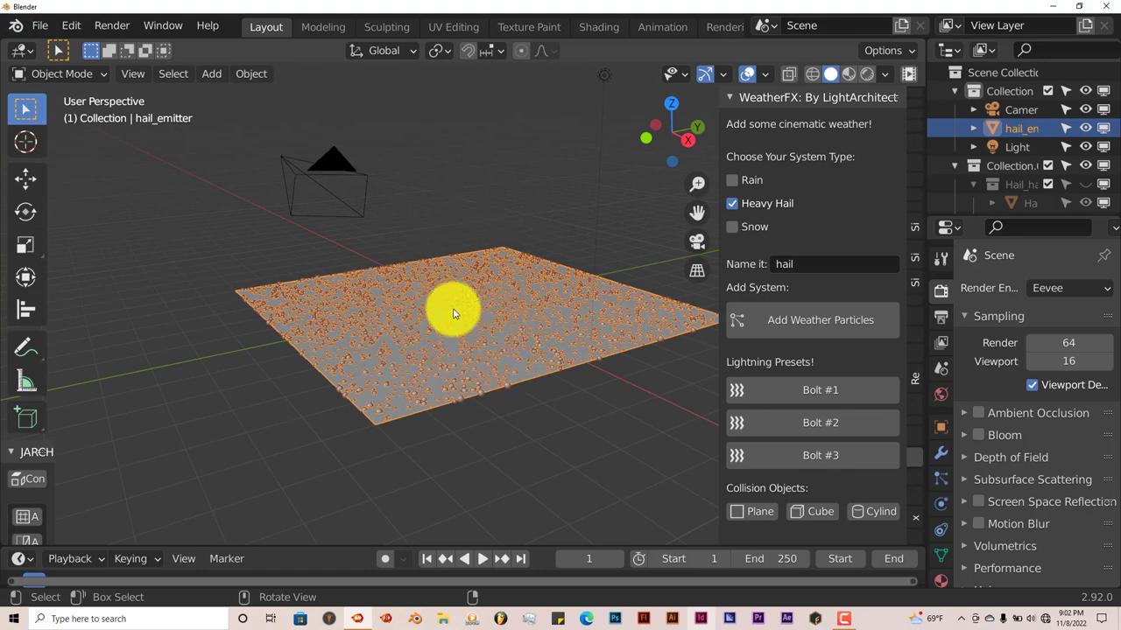
middle_drag(453, 313, 450, 308)
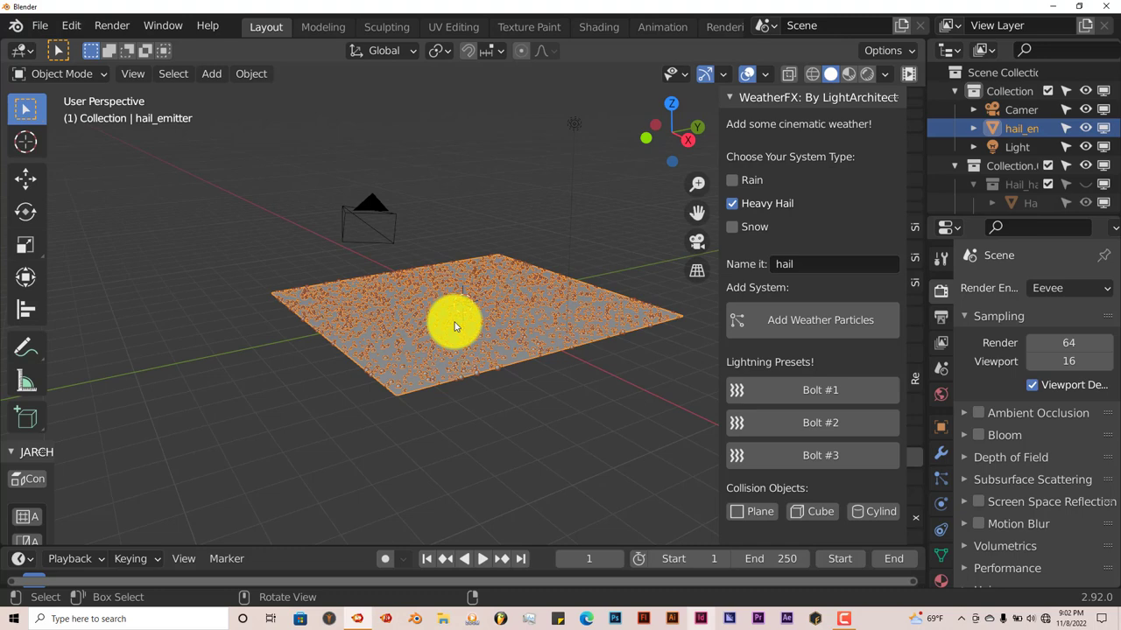
scroll(454, 326, down, 2)
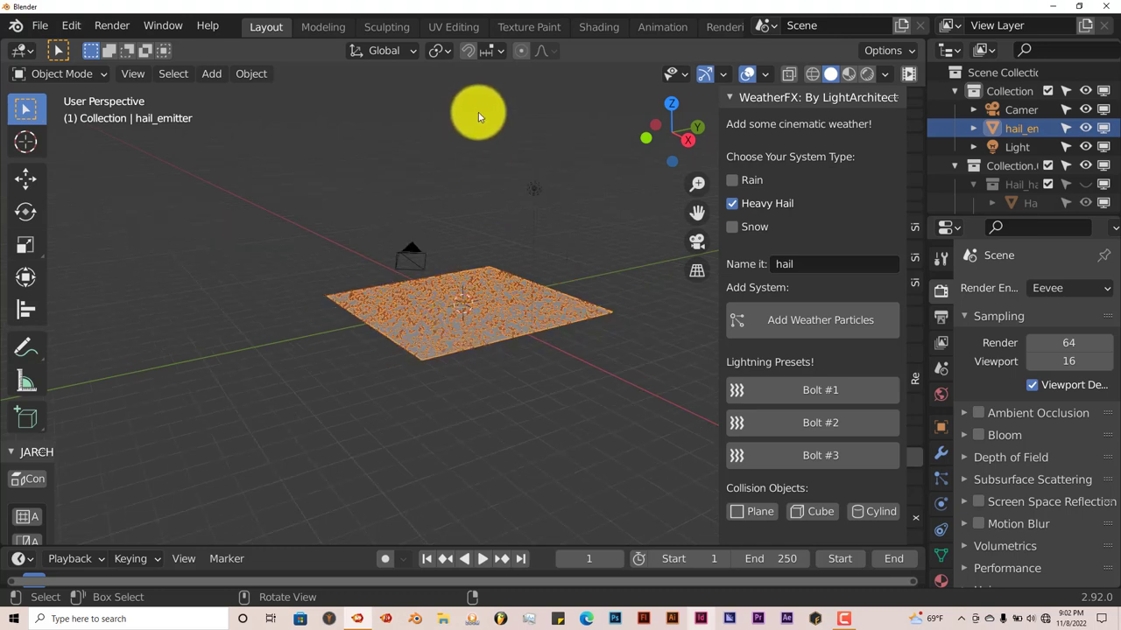
click(26, 180)
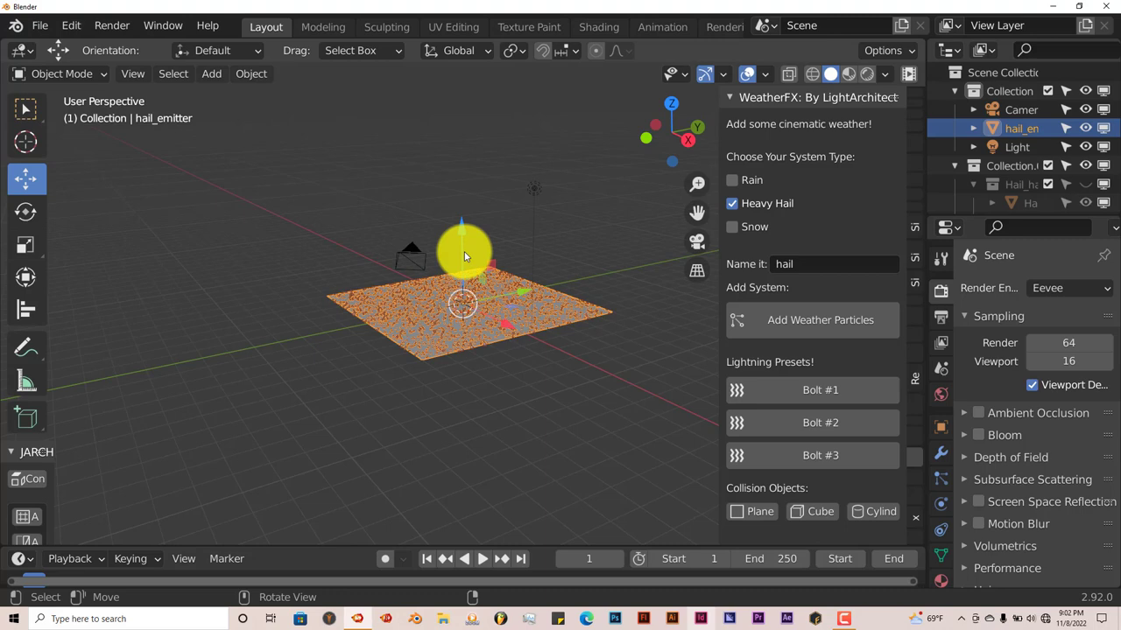
drag(464, 252, 472, 404)
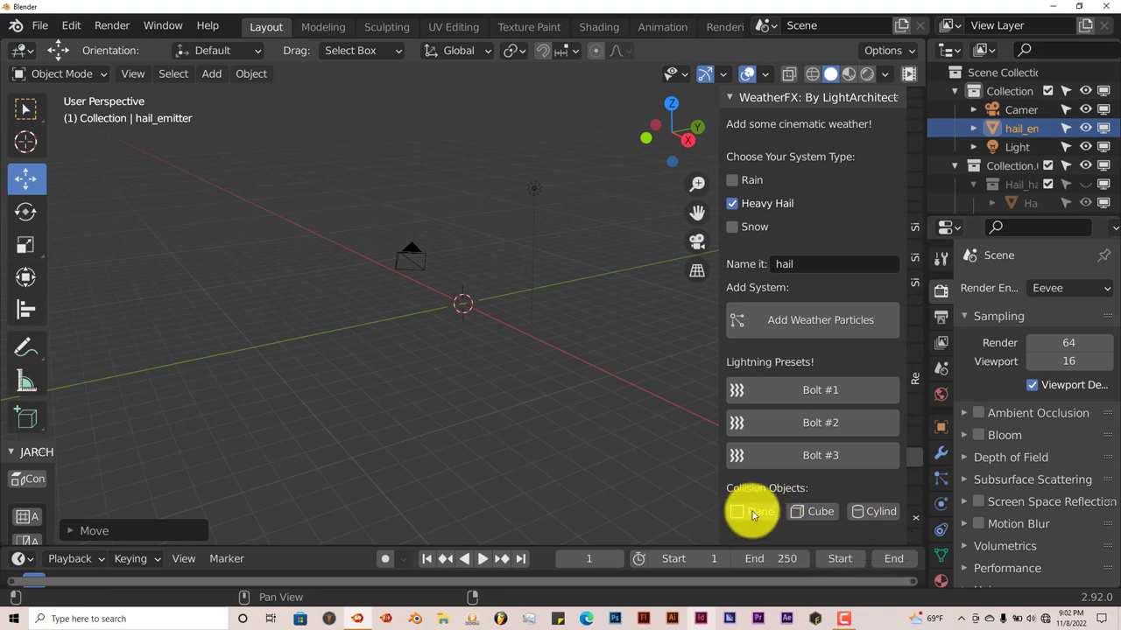
Add a WeatherFX collision plane at the origin and scale it up uniformly to more than four times its size
click(776, 516)
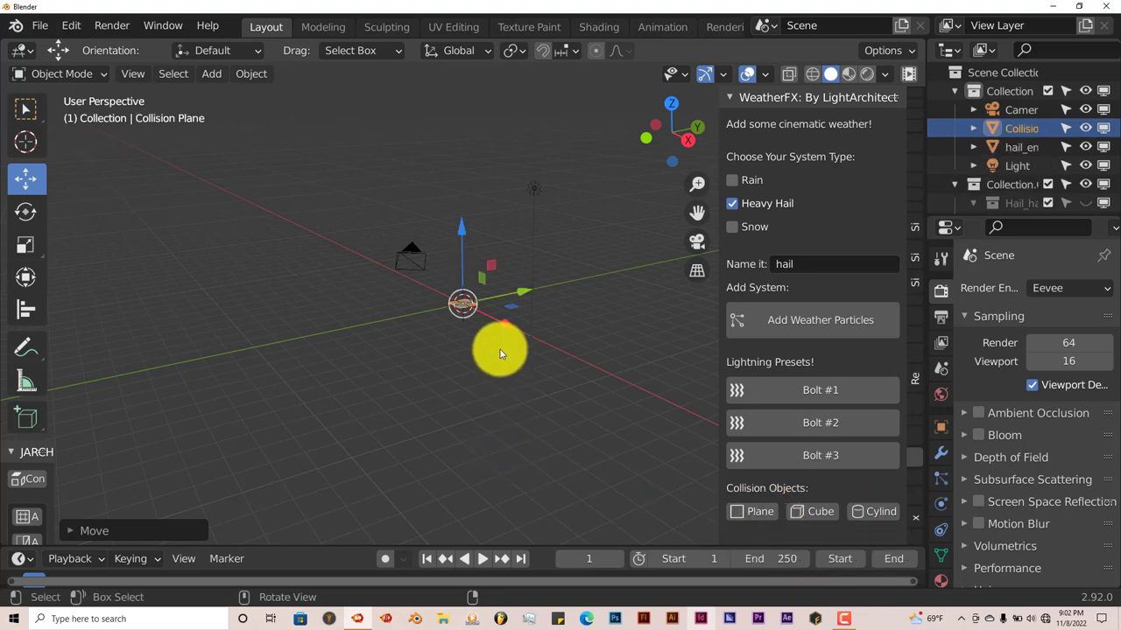
key(s)
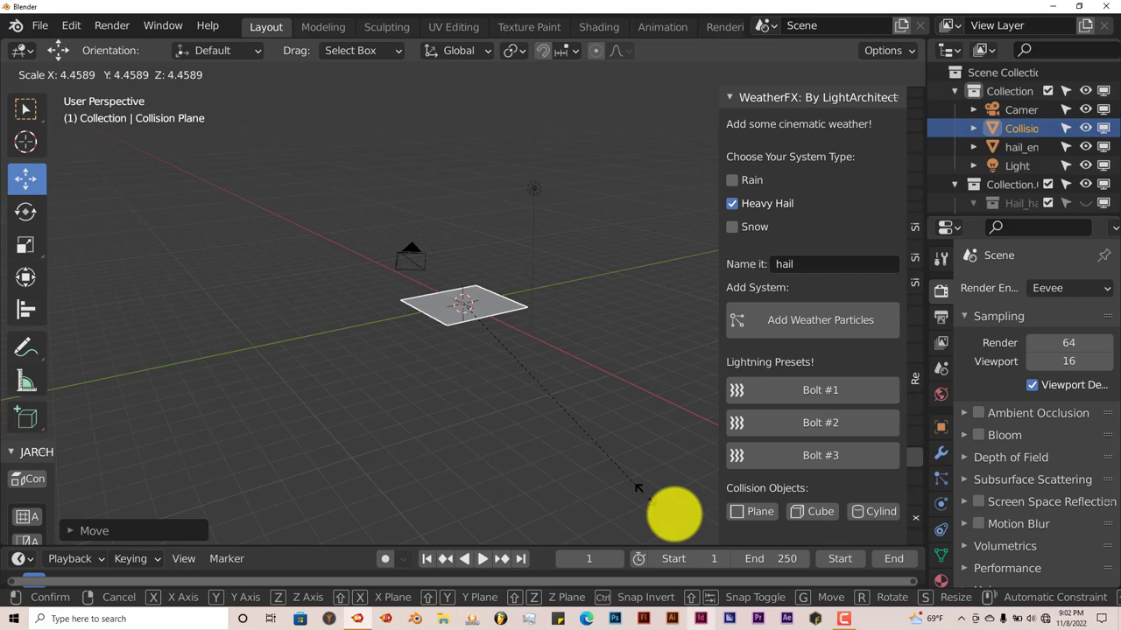
click(713, 539)
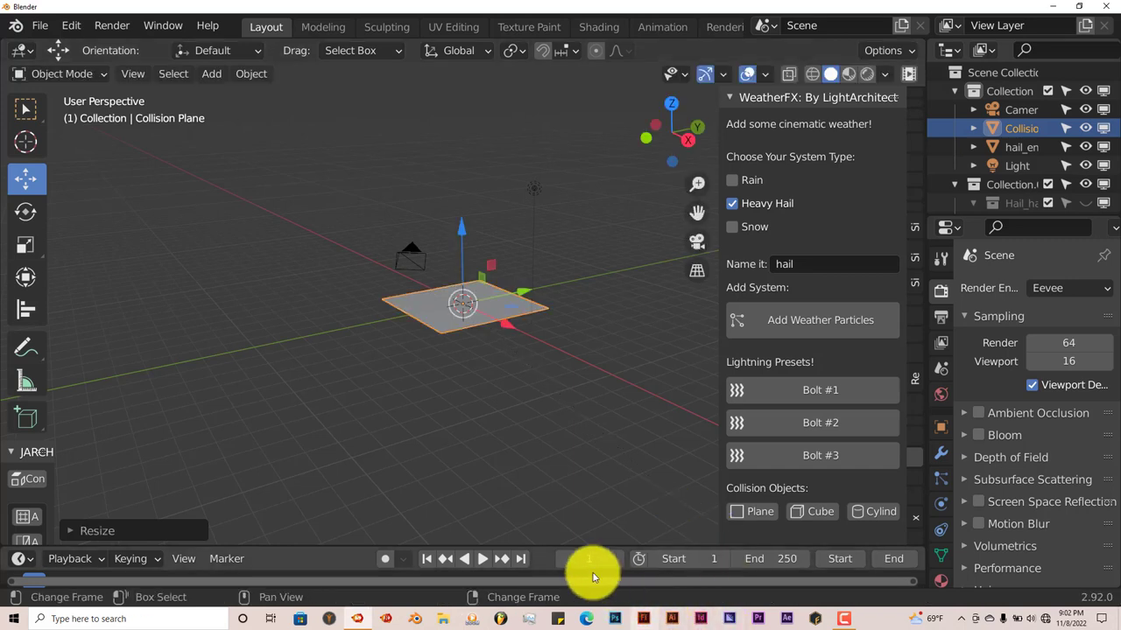
Play the hail animation over the collision plane, pause it at frame 115 and render that frame
click(480, 559)
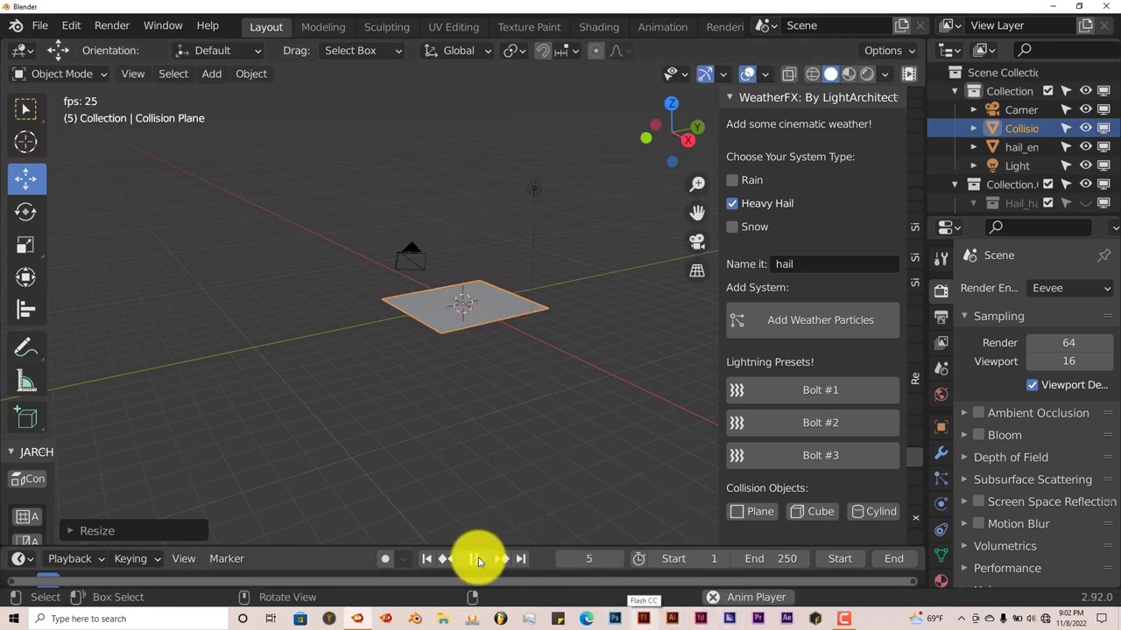
scroll(486, 434, up, 2)
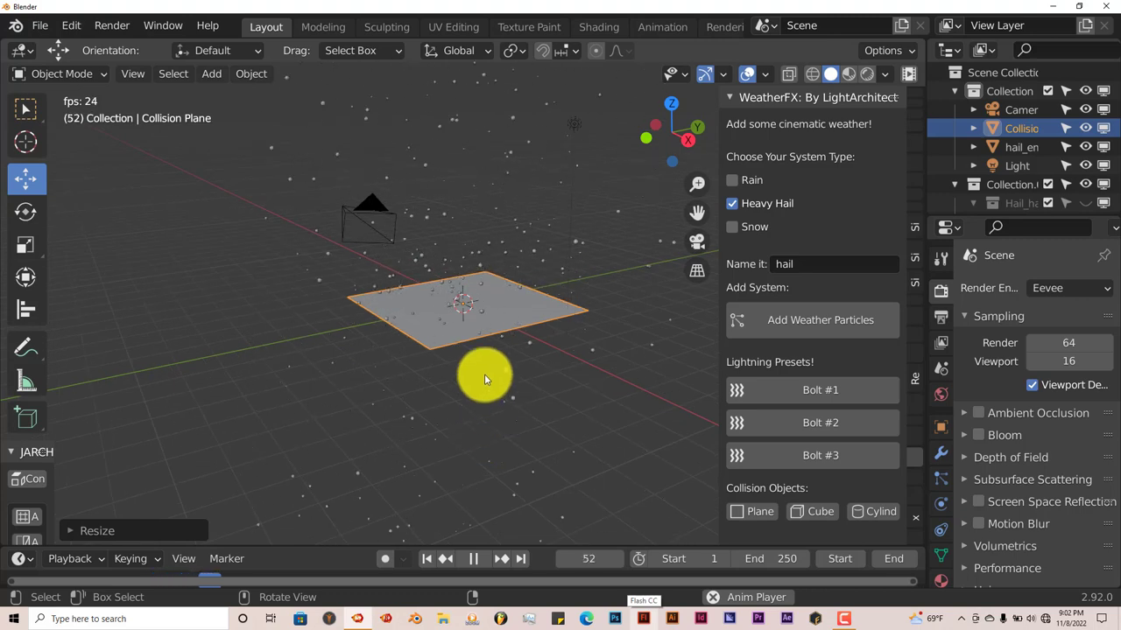
scroll(484, 374, up, 3)
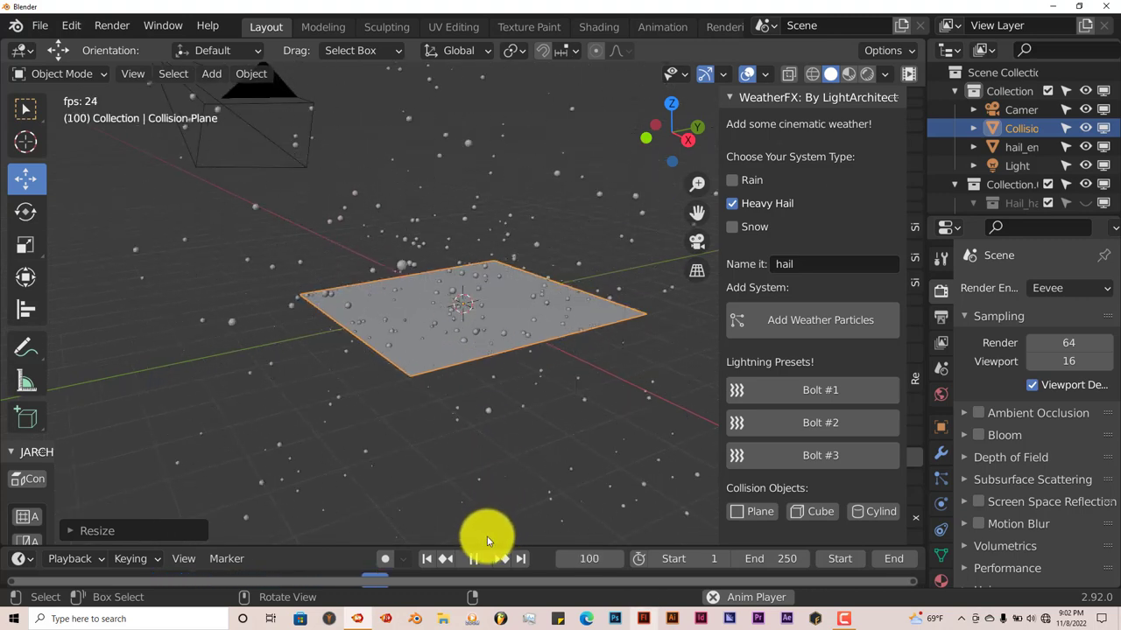
click(474, 558)
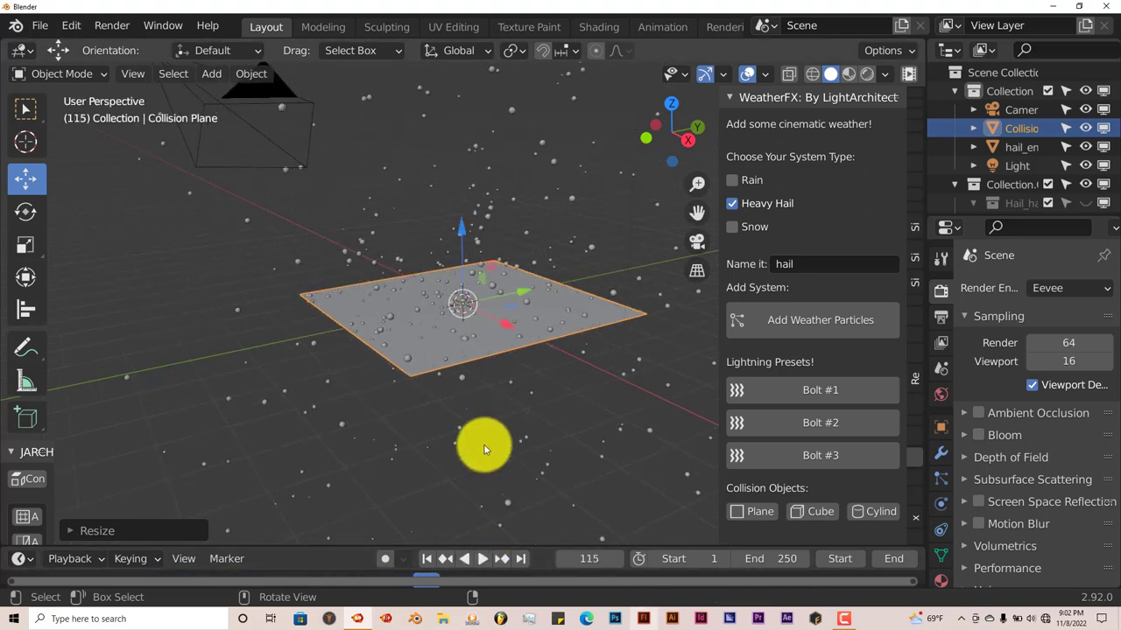
key(F12)
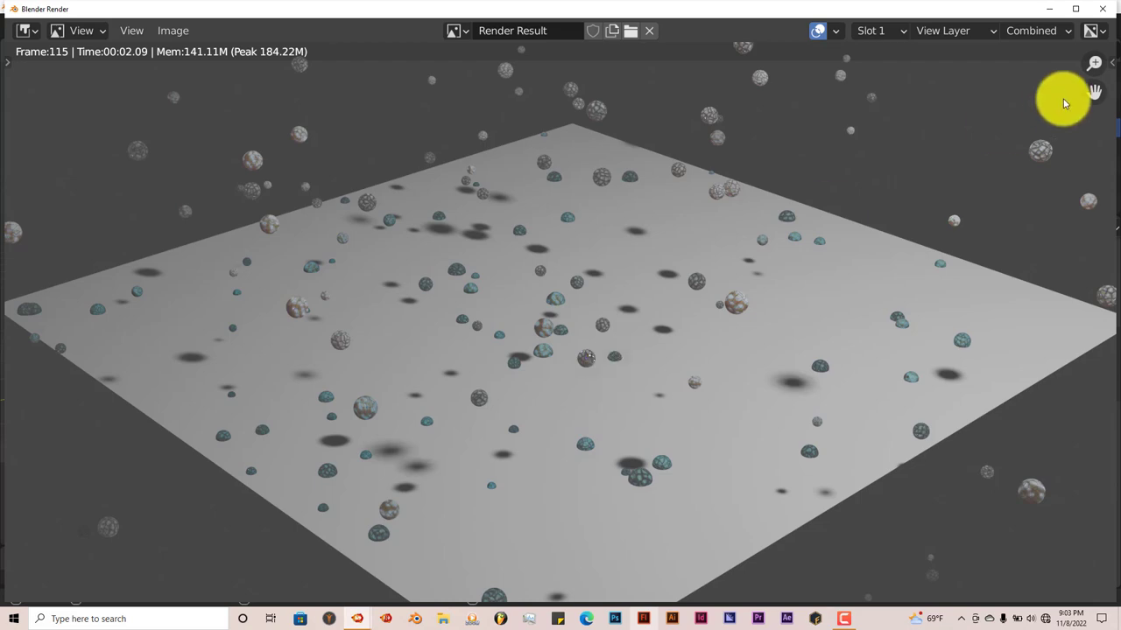
click(1102, 8)
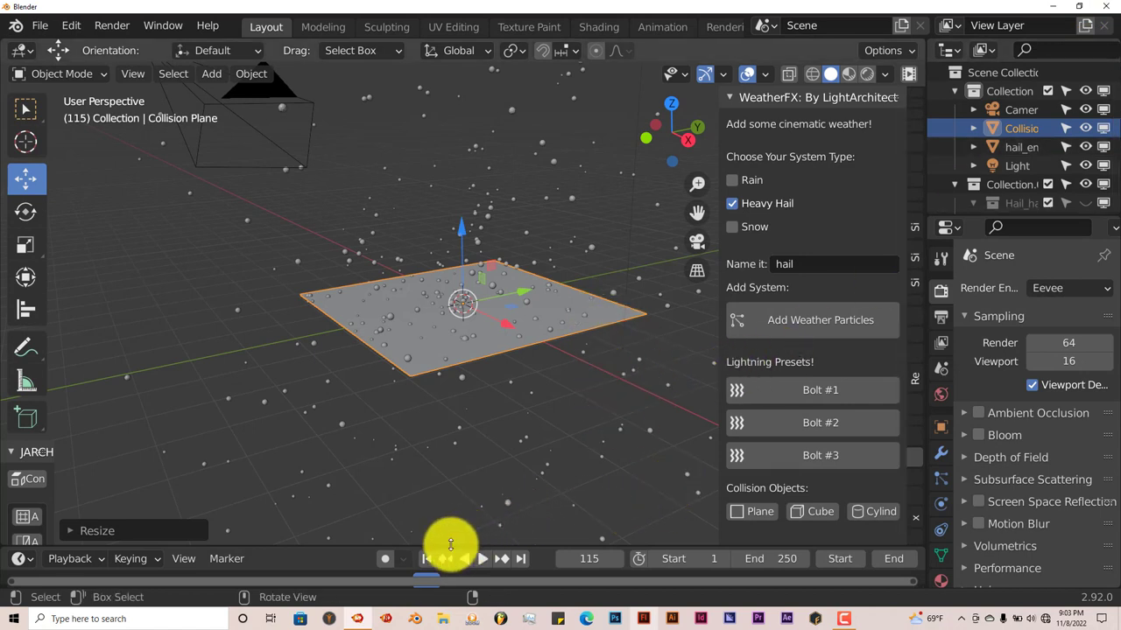
Return the timeline to frame 1 and delete the hail emitter high above the collision plane
click(426, 559)
scroll(521, 357, down, 3)
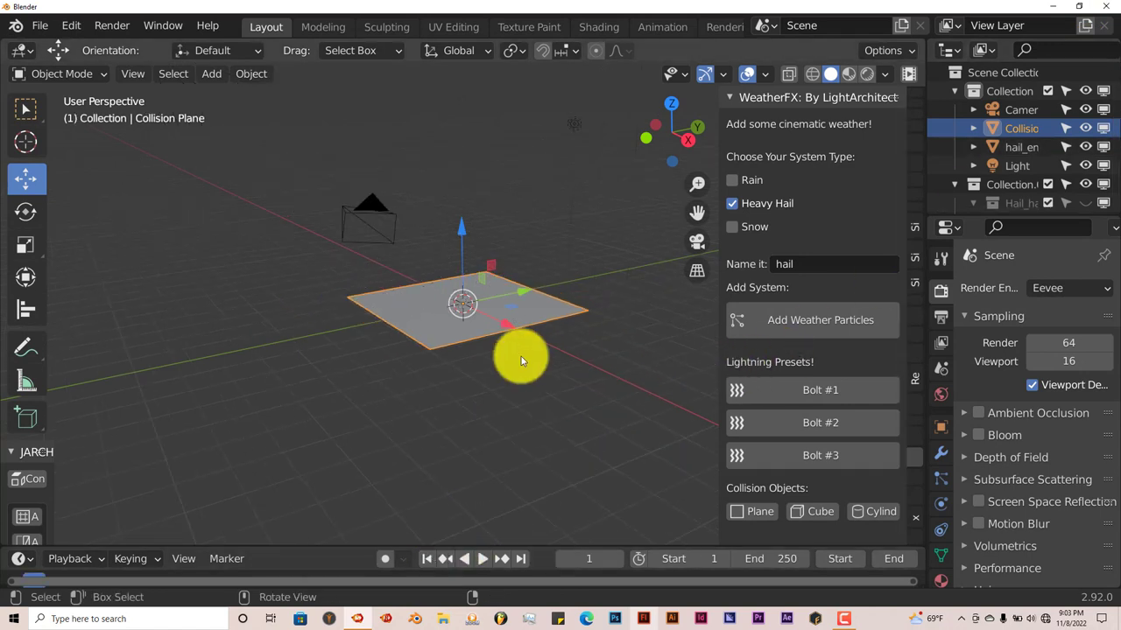
scroll(521, 356, down, 4)
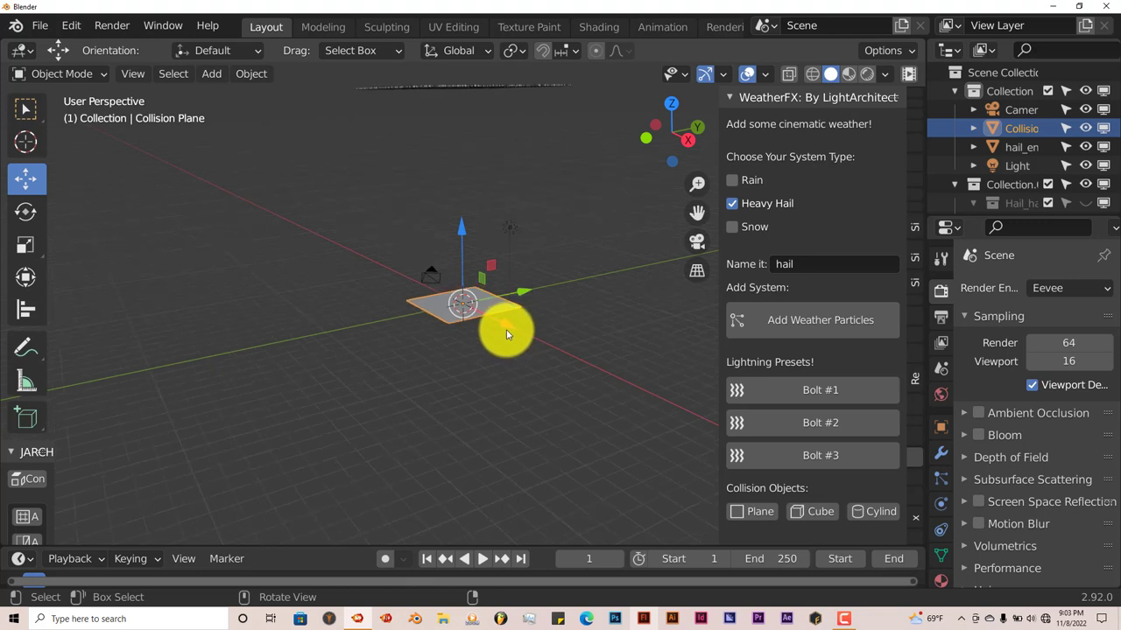
click(474, 88)
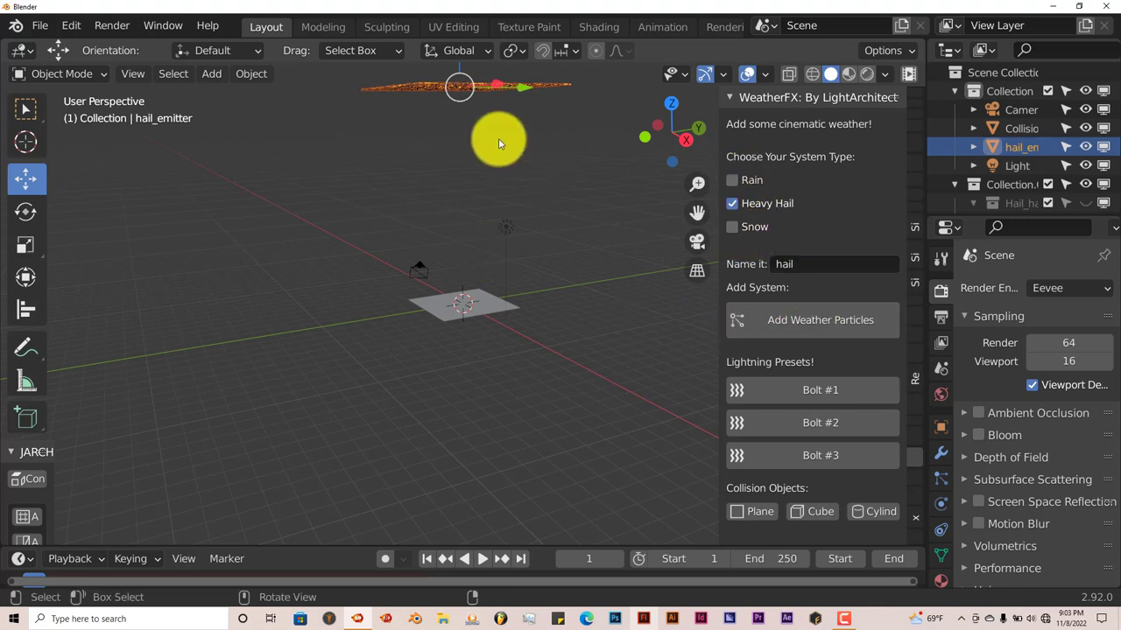
key(Delete)
scroll(624, 275, up, 3)
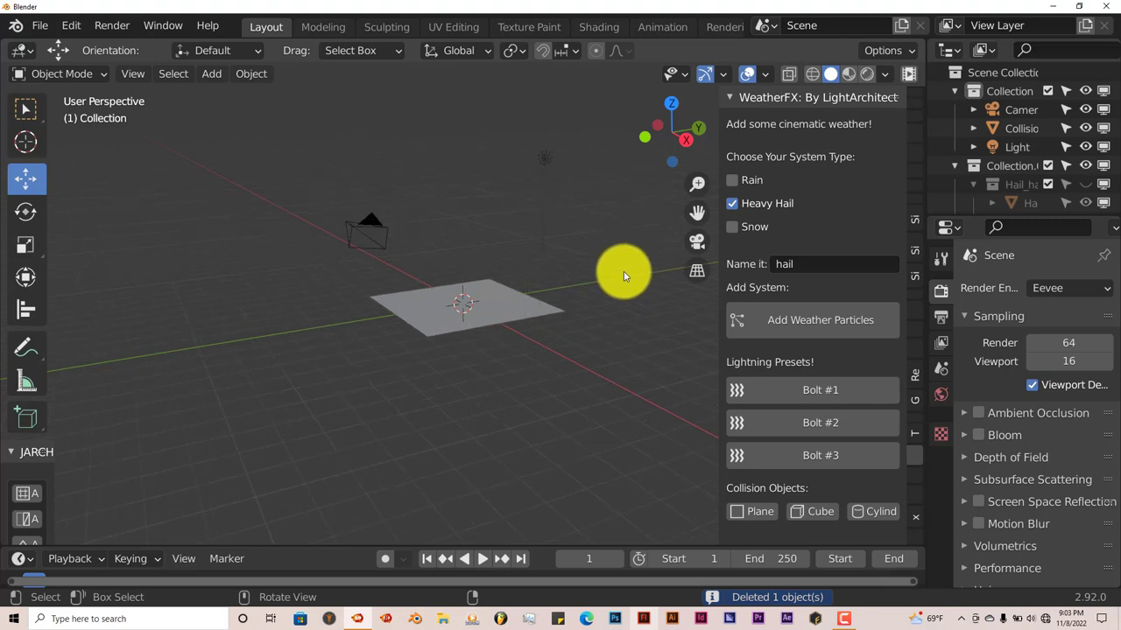
Add weather particles with the Snow system type also enabled and move the snow emitter high above the collision plane
click(732, 227)
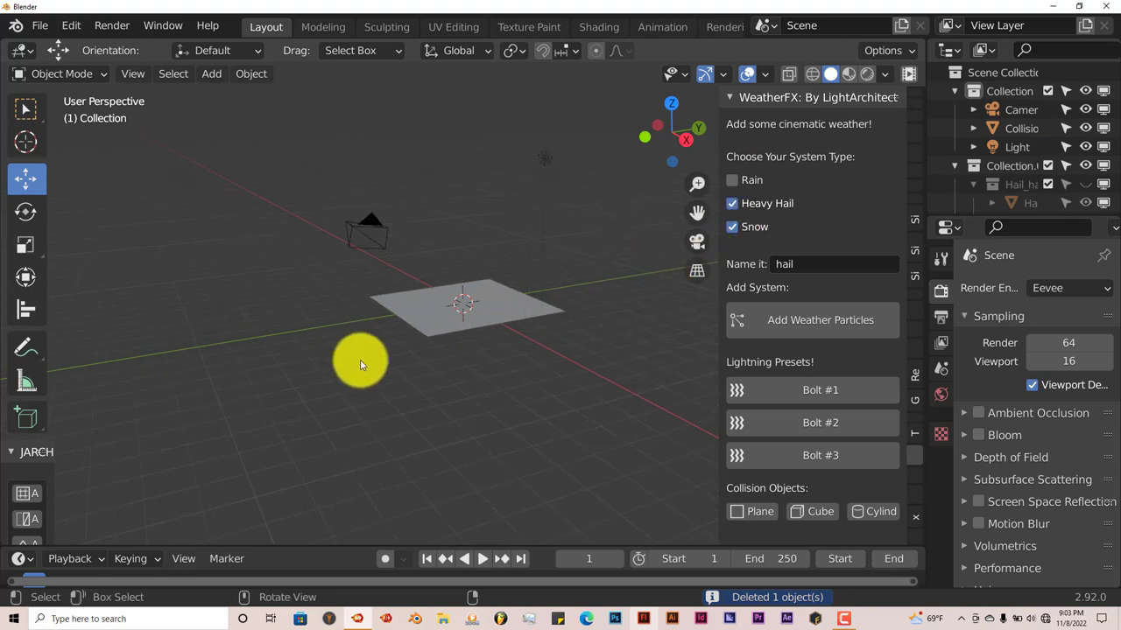
click(784, 327)
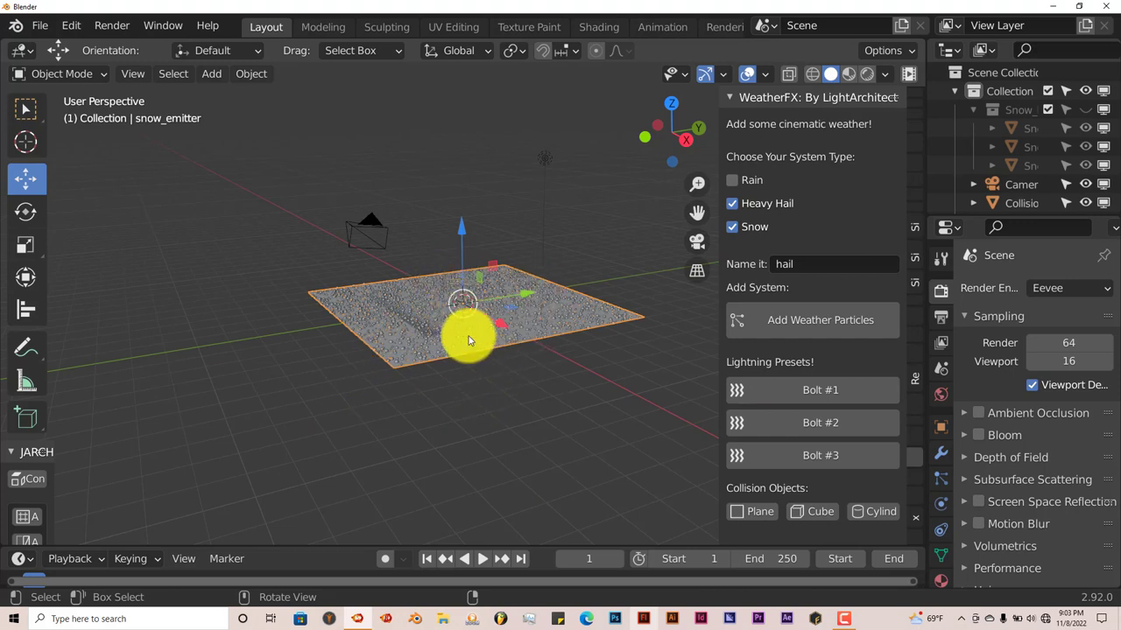
drag(458, 244, 514, 364)
scroll(517, 365, up, 5)
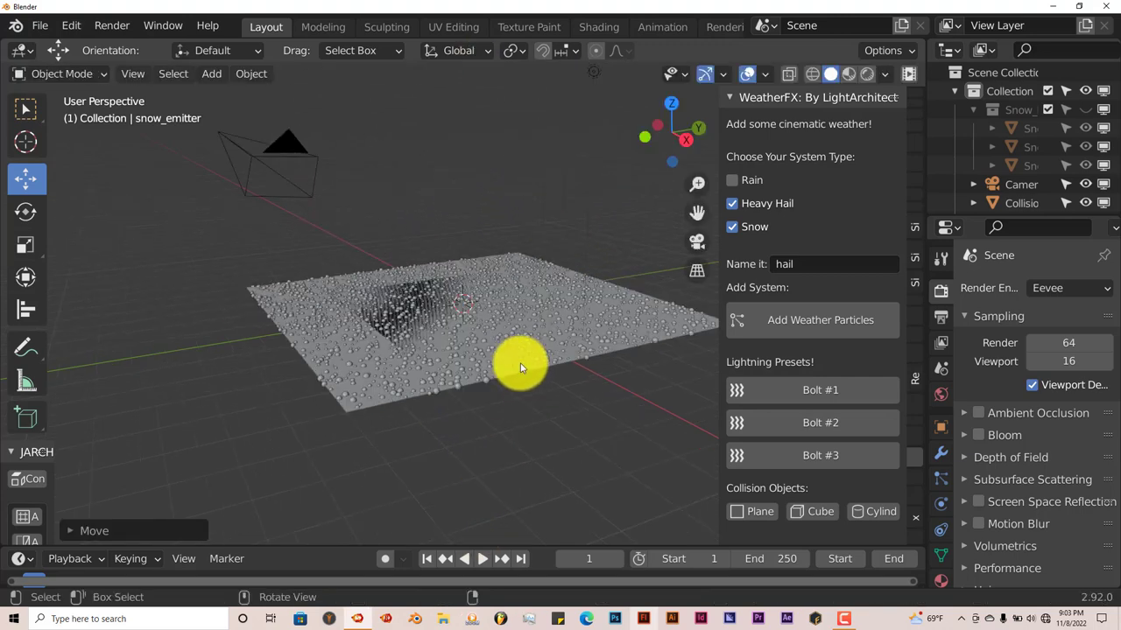
Play the snow animation for a few frames, return to frame 1 and undo the addition of the snow particles
scroll(408, 346, down, 5)
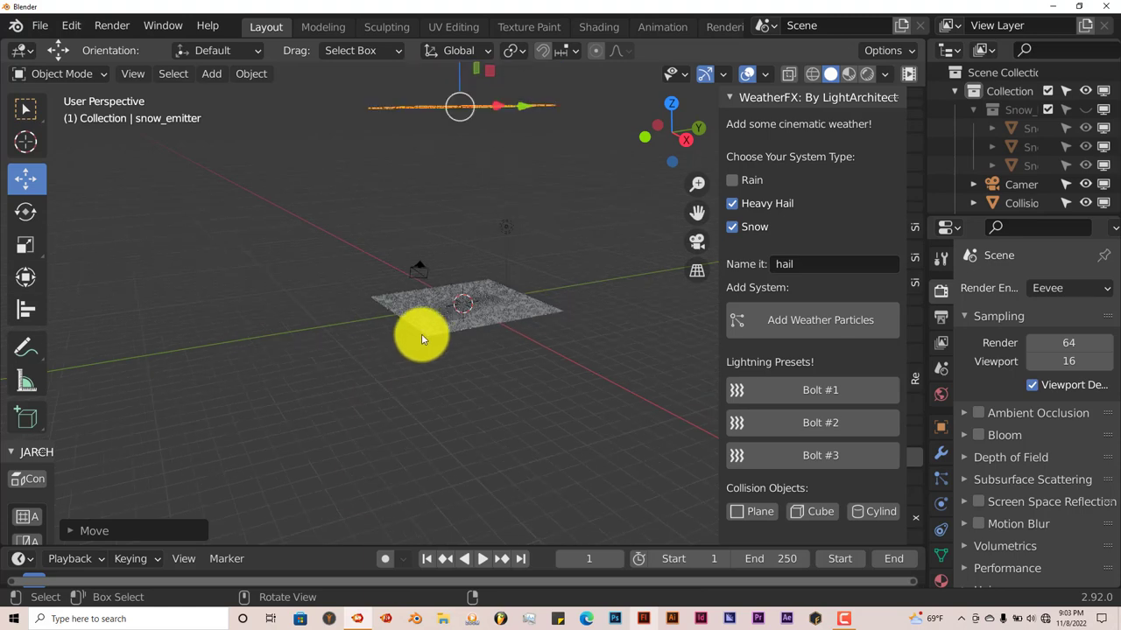
middle_drag(421, 333, 425, 364)
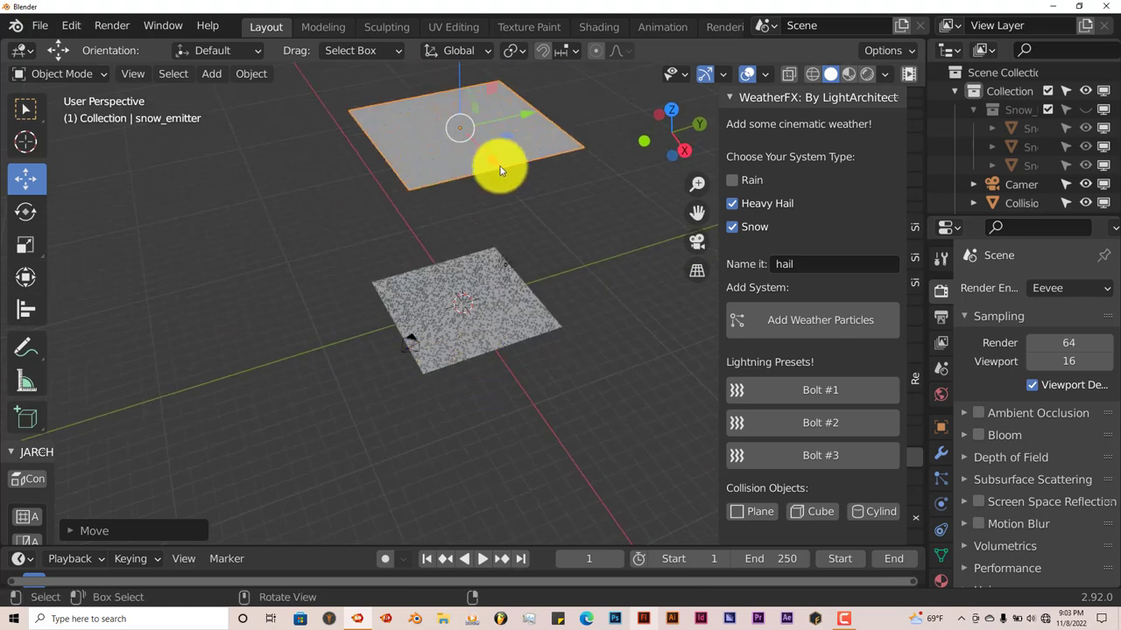
scroll(486, 280, up, 1)
mouse_move(486, 280)
middle_down()
mouse_move(505, 200)
mouse_move(493, 282)
middle_up()
scroll(490, 314, up, 4)
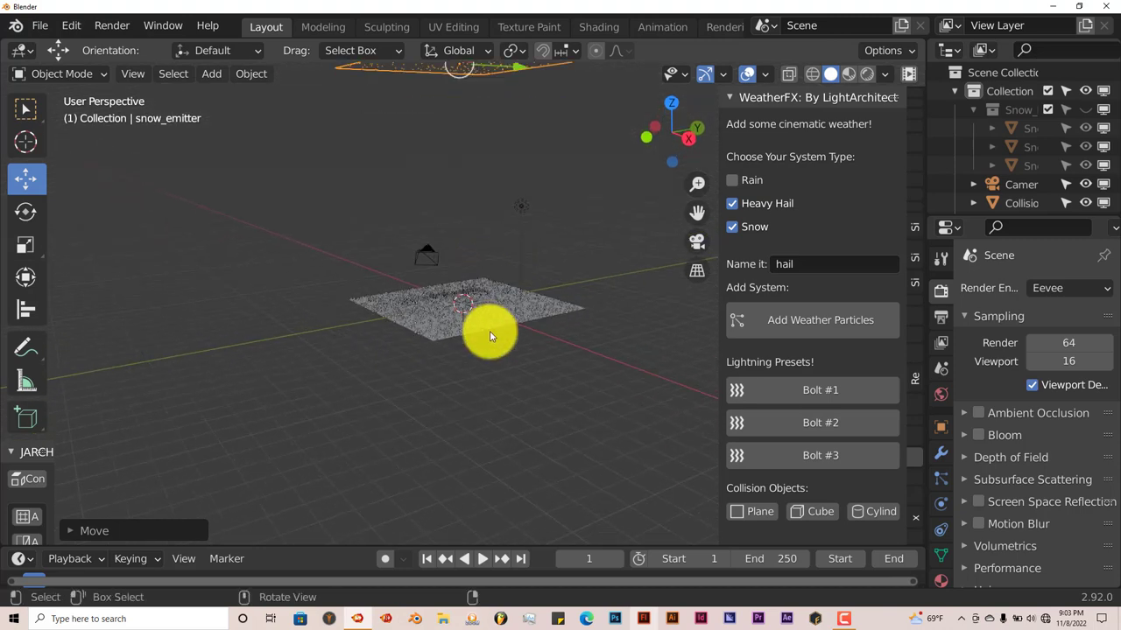
click(482, 559)
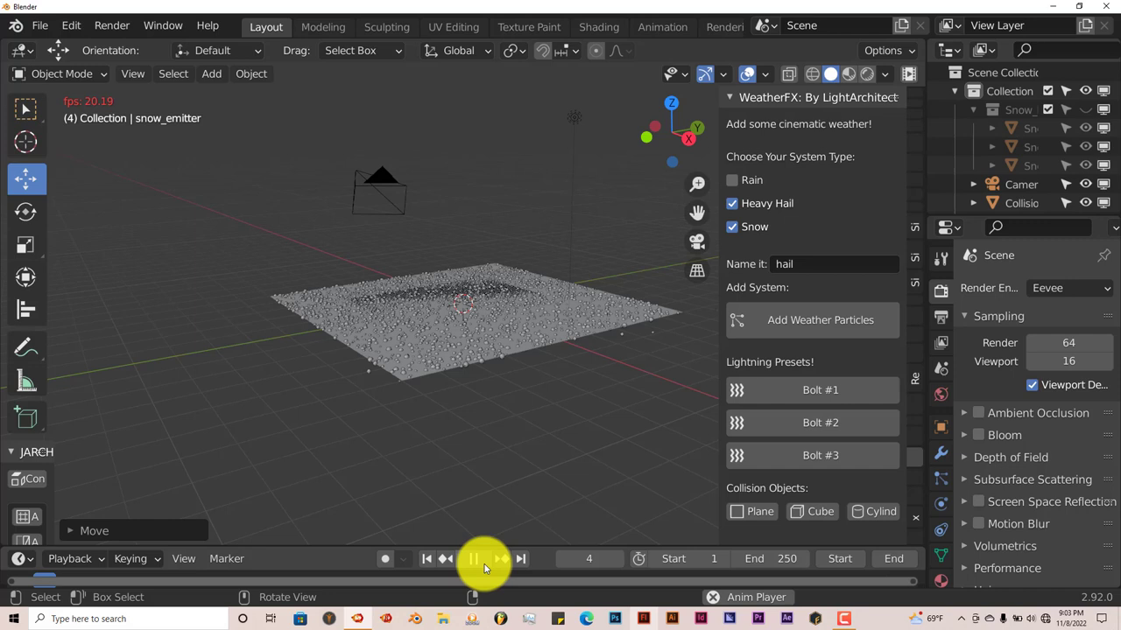
click(473, 558)
click(427, 558)
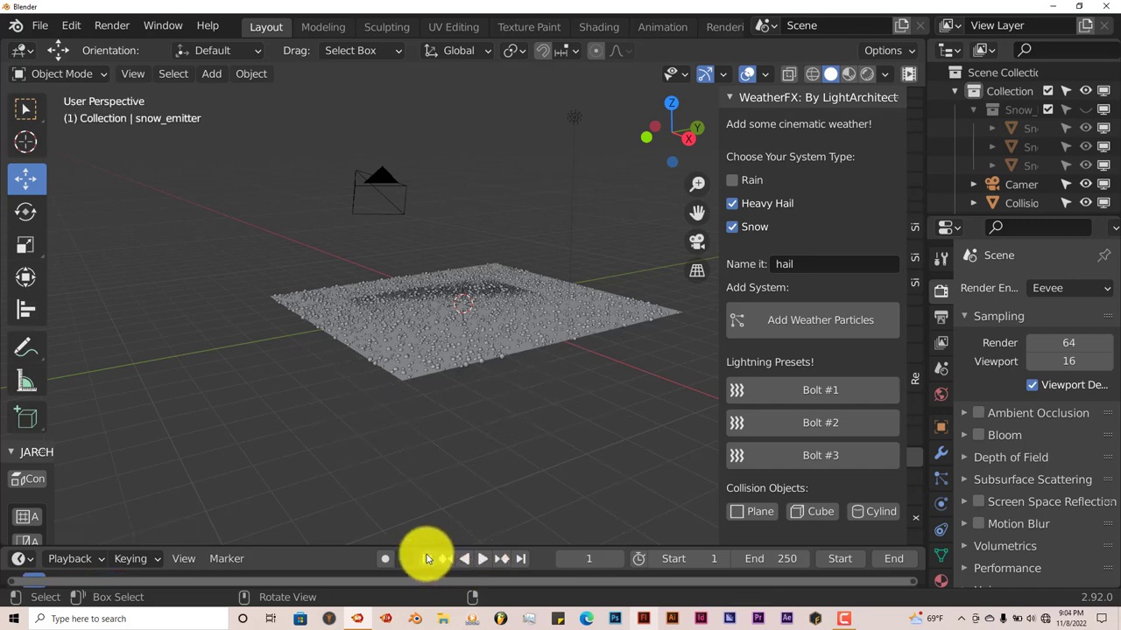
key(ctrl+z)
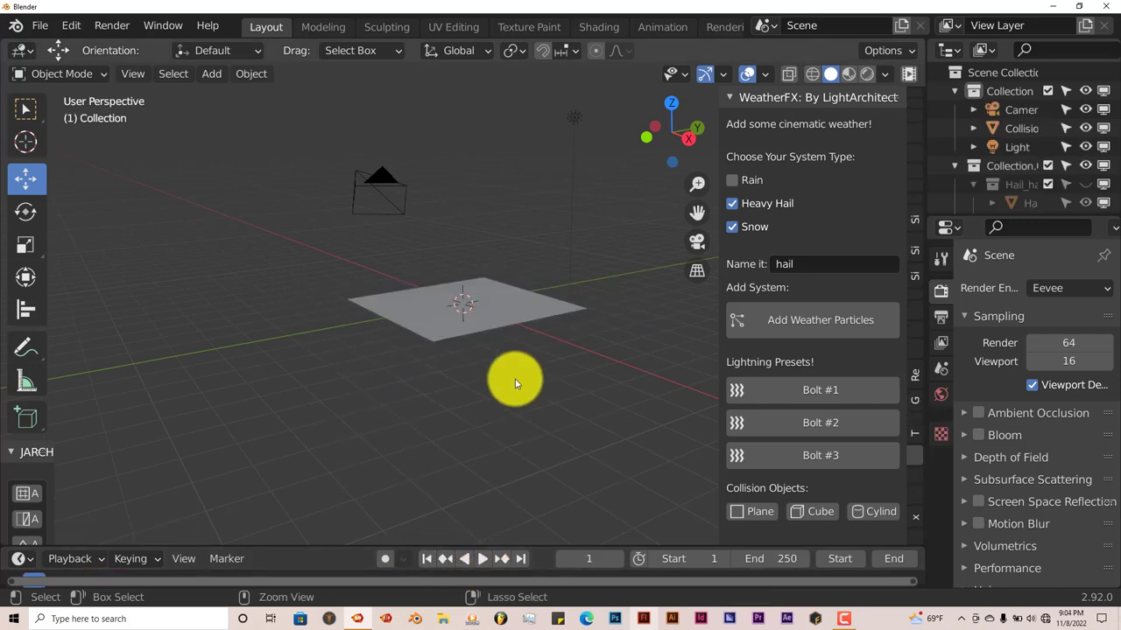
scroll(515, 382, down, 4)
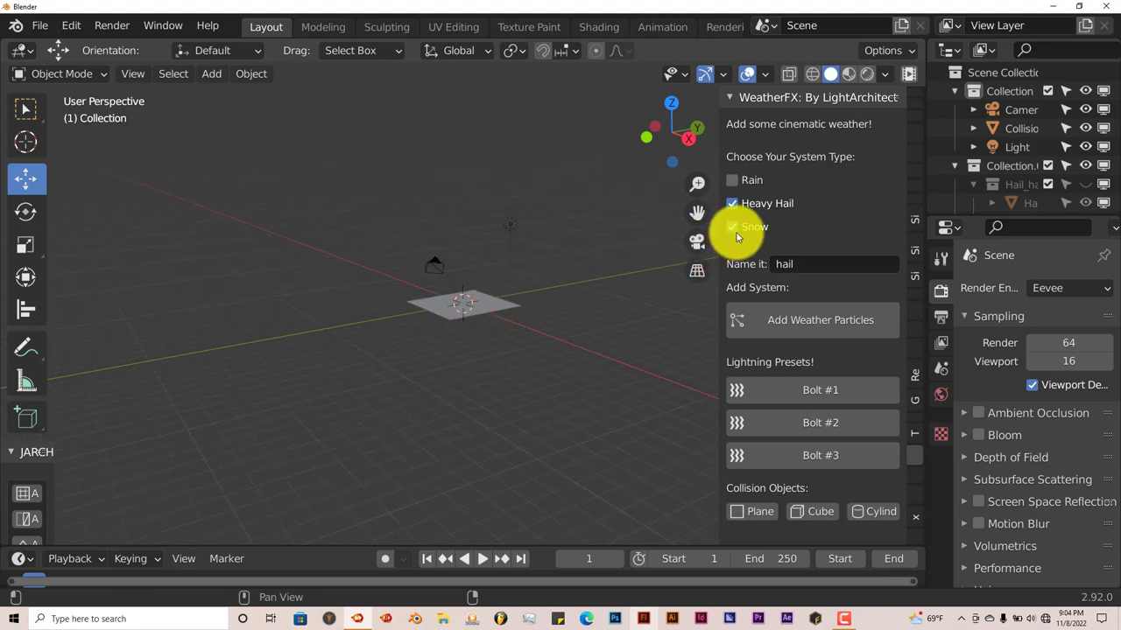
Add weather particles with only the Snow system type enabled and the system name set to snow
click(730, 205)
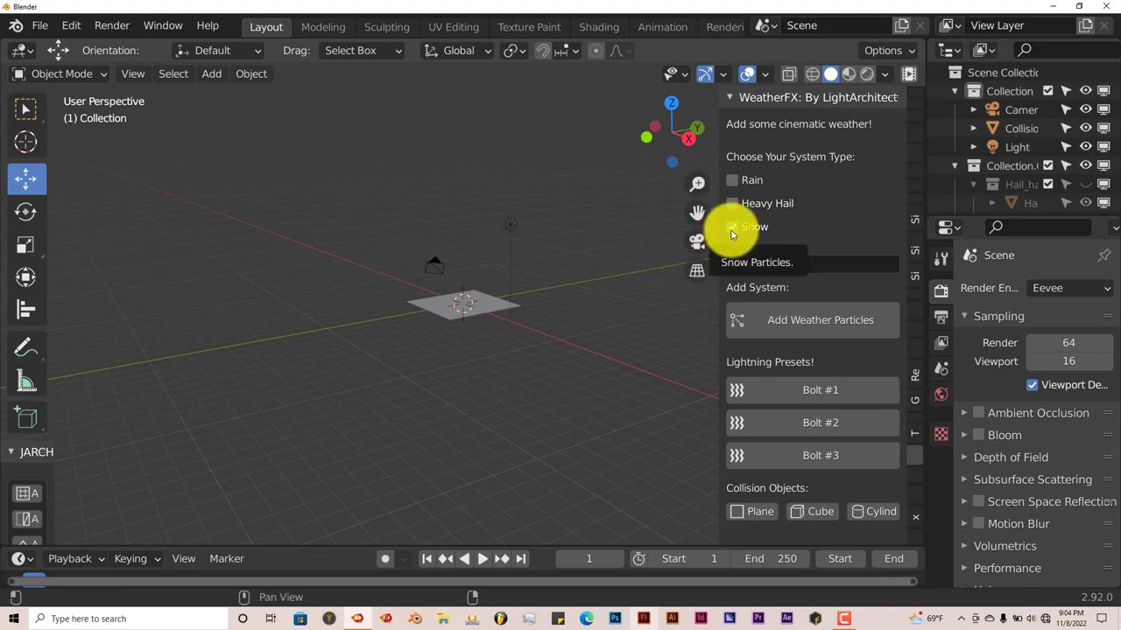
middle_drag(493, 289, 543, 323)
click(832, 264)
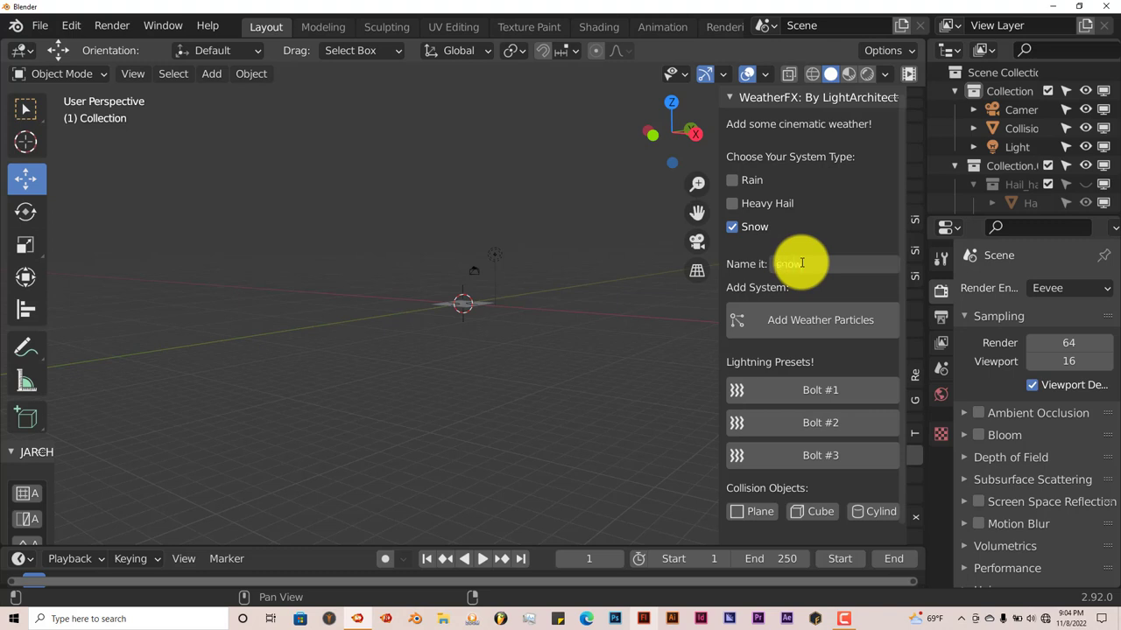
click(801, 262)
key(Return)
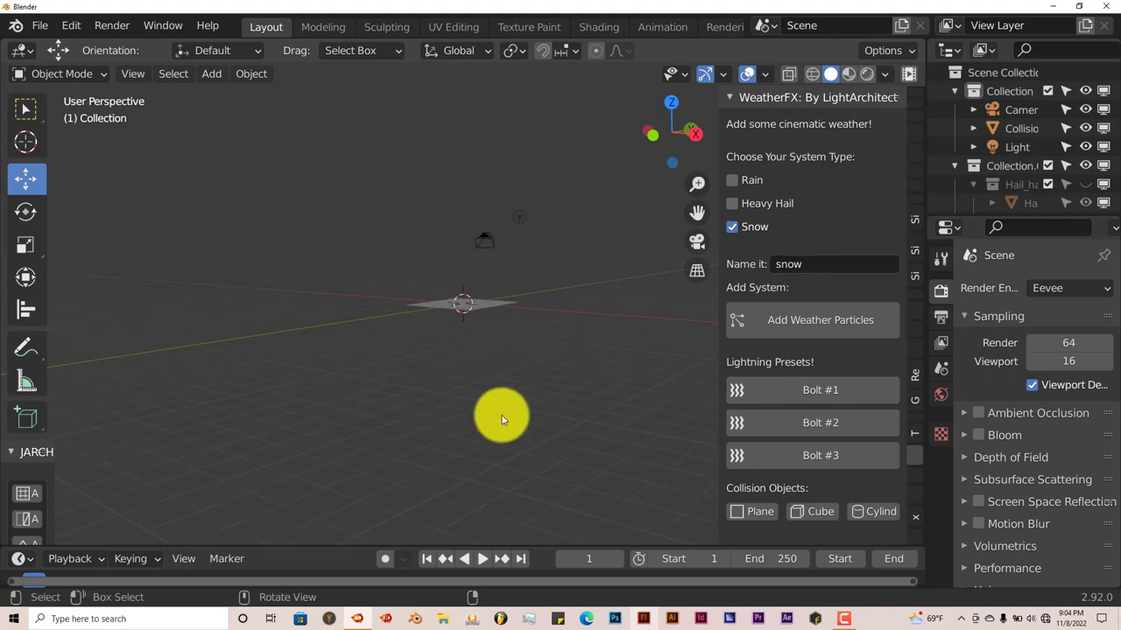
middle_drag(535, 338, 526, 387)
scroll(520, 395, up, 3)
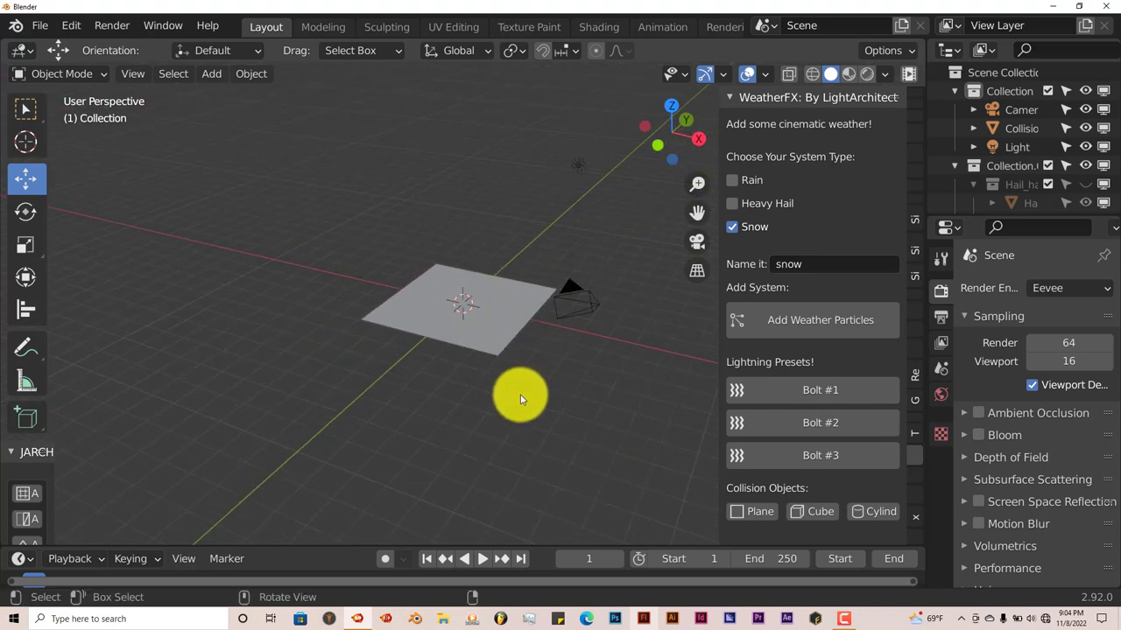
click(783, 324)
Move the new snow emitter straight up, high above the collision plane and the camera
middle_drag(359, 460, 372, 431)
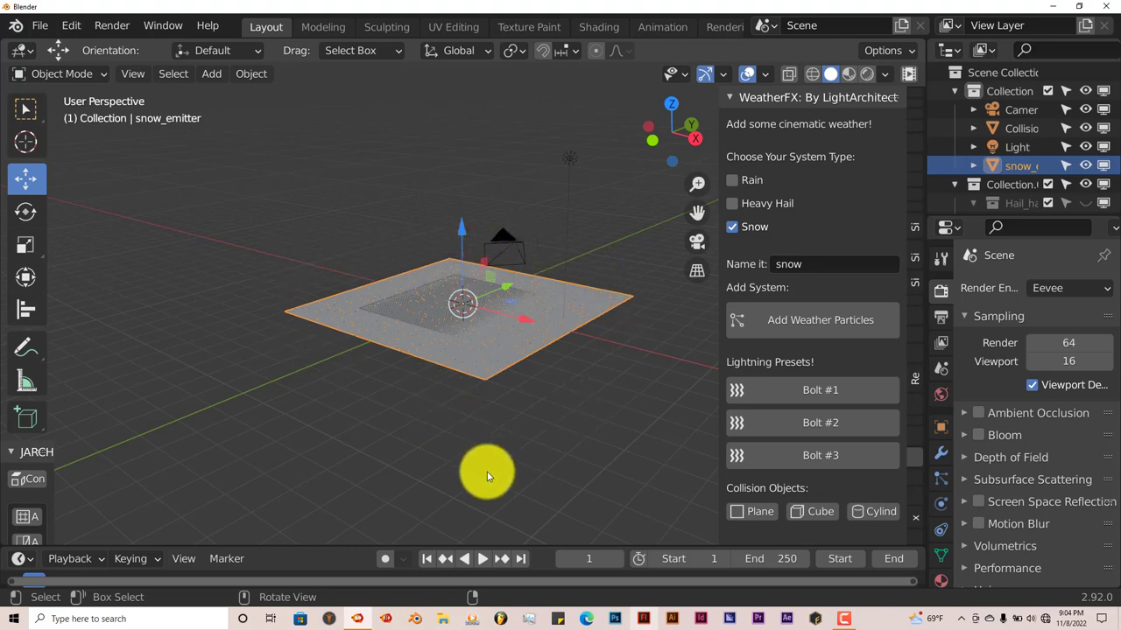
drag(458, 238, 468, 442)
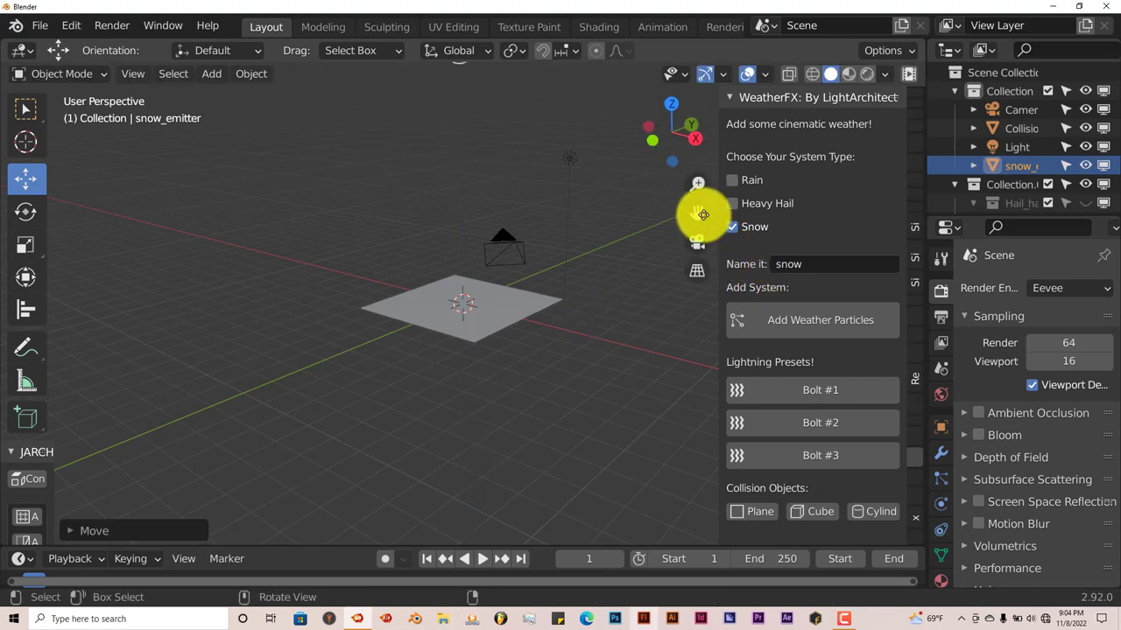
drag(702, 215, 534, 355)
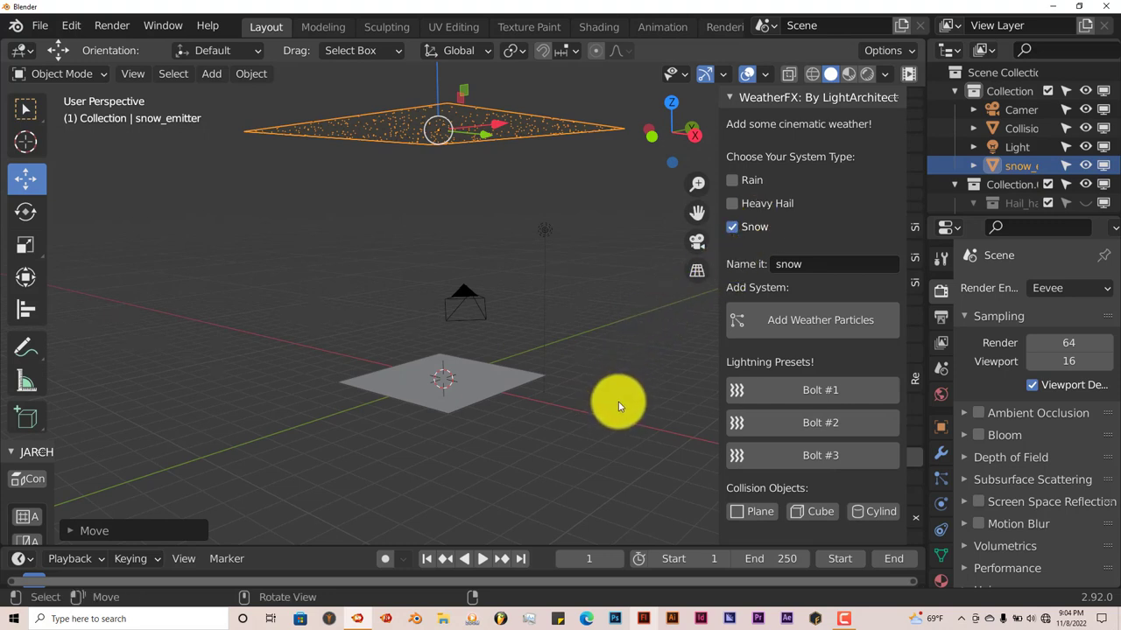
Play the snow animation, pause it at frame 157, render that frame, and close the render after inspecting it
click(486, 560)
scroll(497, 441, up, 2)
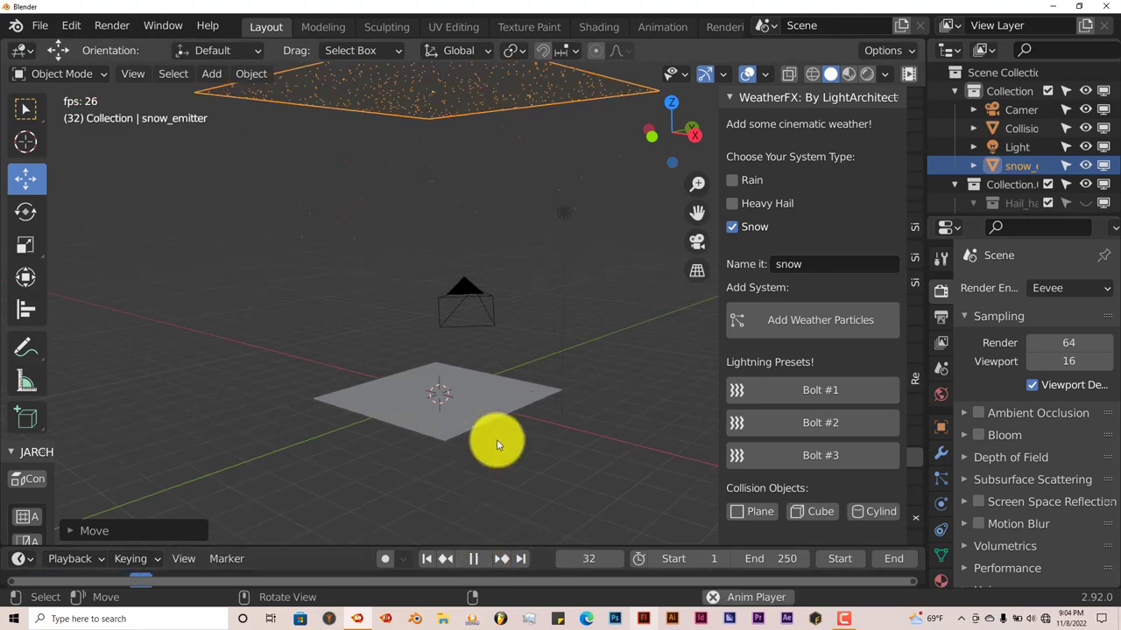
scroll(496, 445, up, 3)
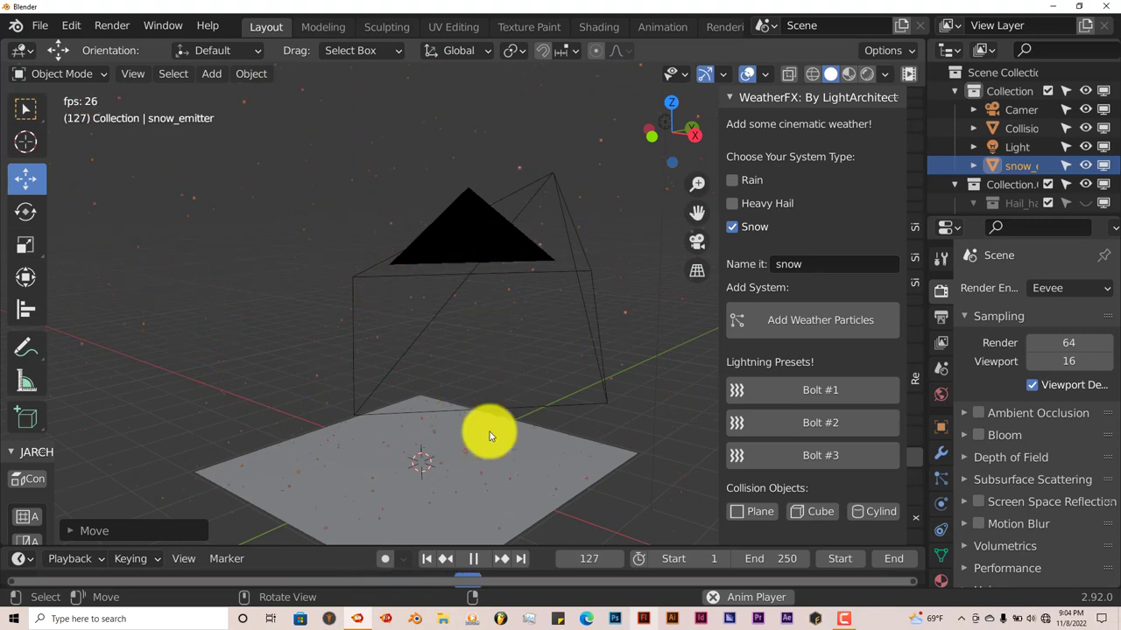
click(473, 559)
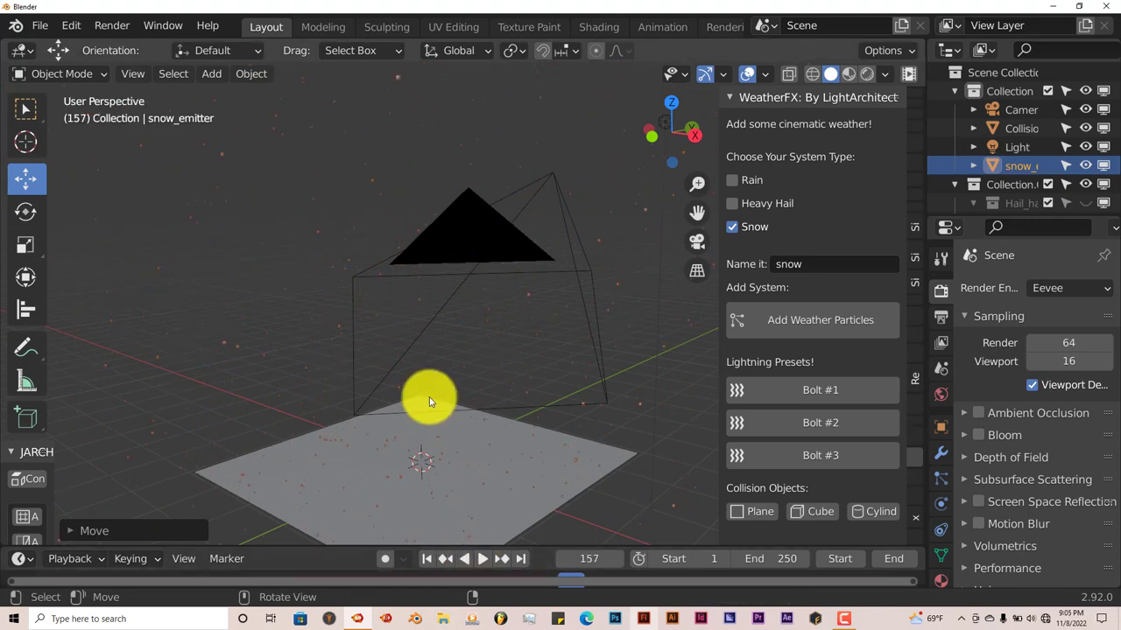
key(F12)
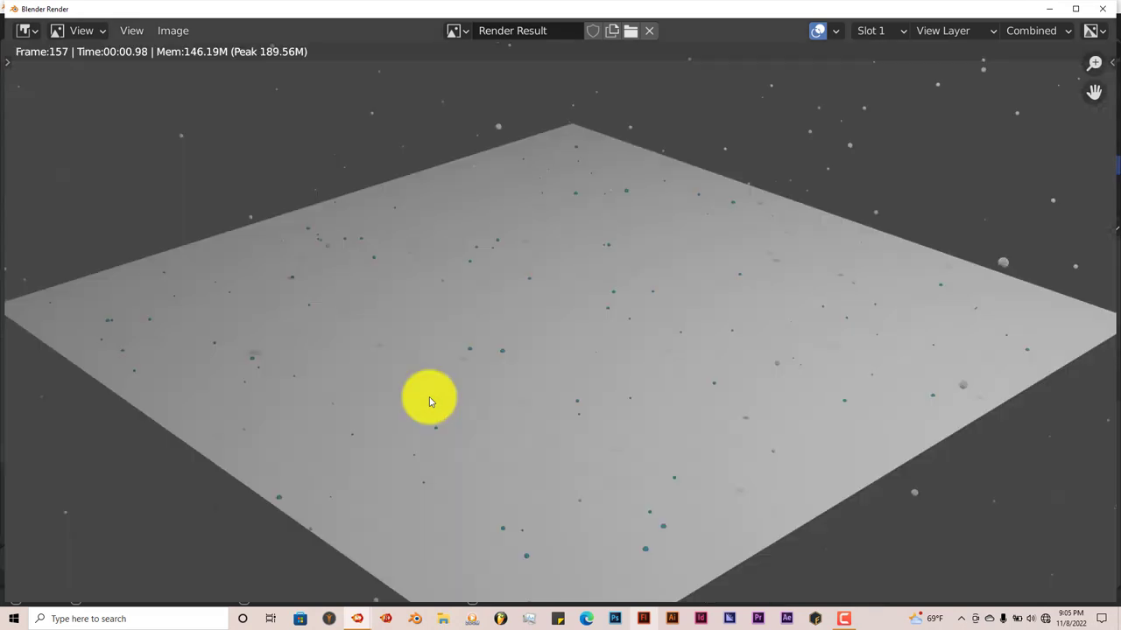
scroll(596, 367, up, 1)
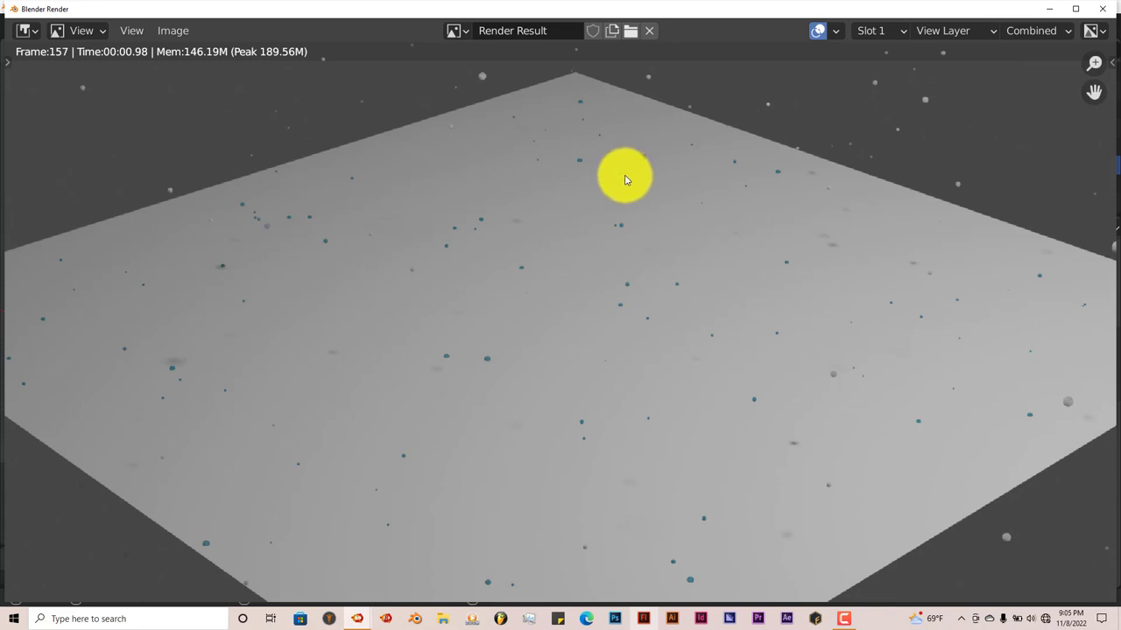
scroll(657, 334, down, 1)
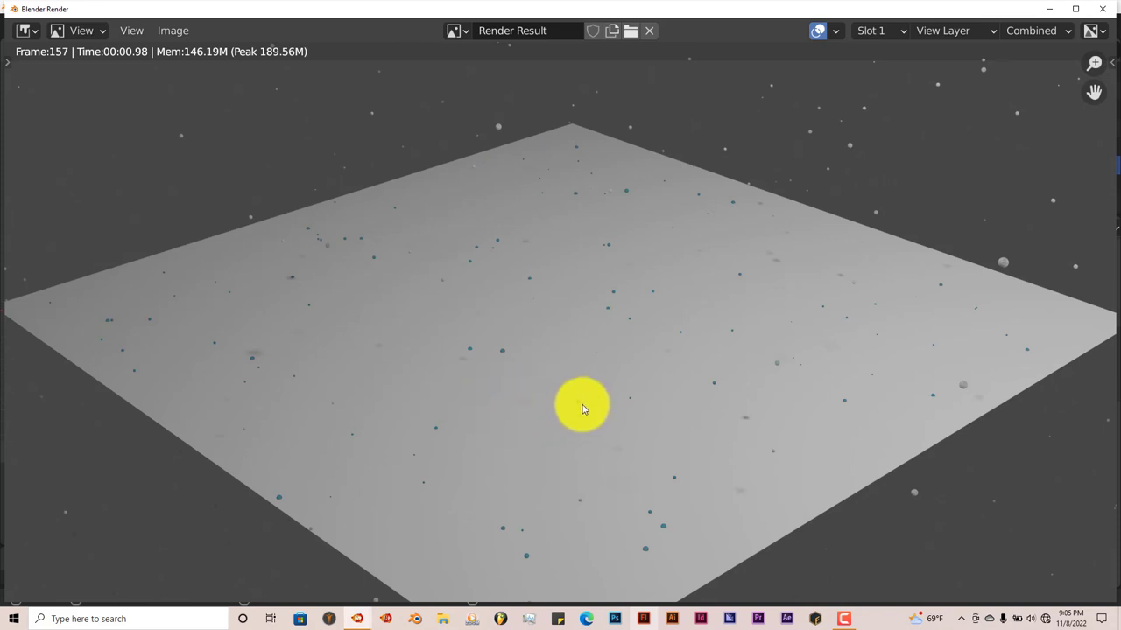
click(1105, 17)
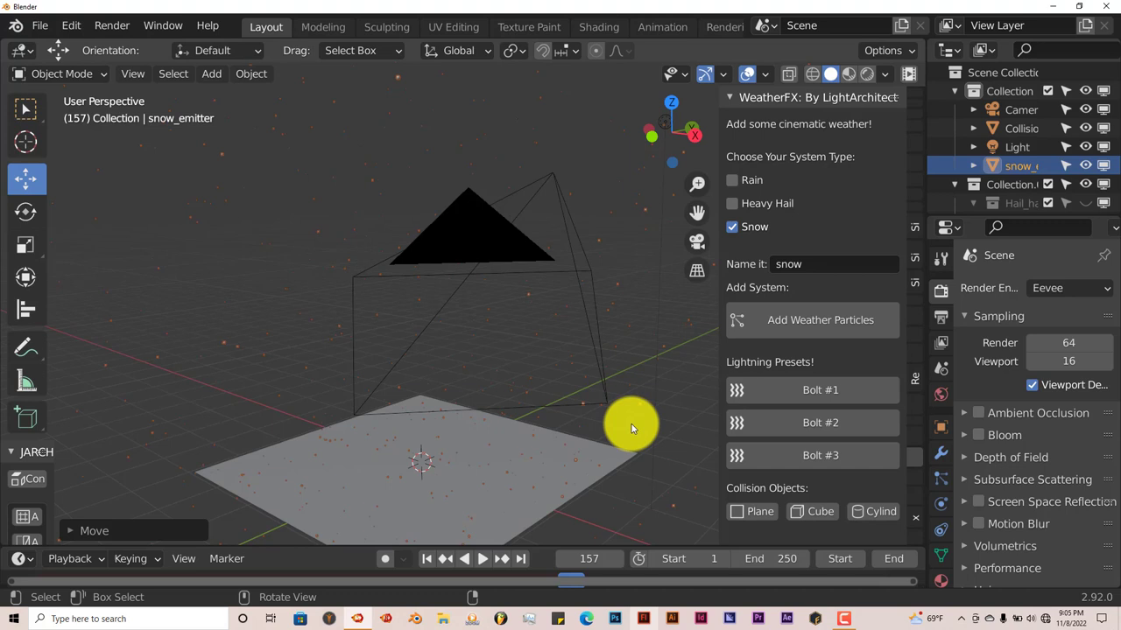
Return to frame 1 in a taller timeline area and delete the snow emitter above the collision plane
click(426, 560)
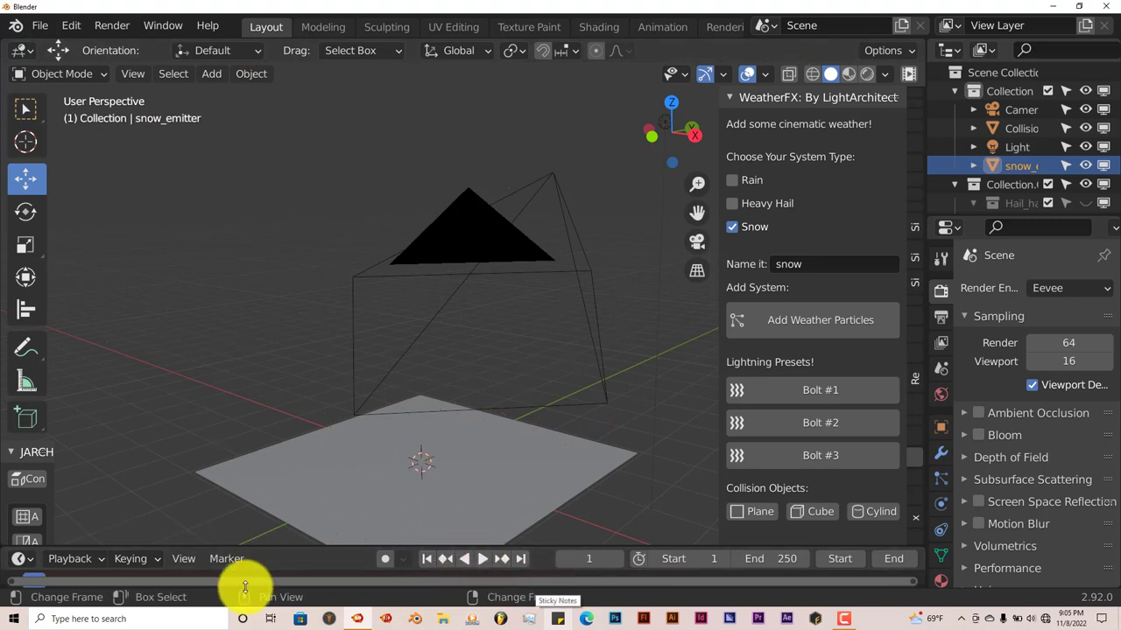
drag(288, 546, 294, 504)
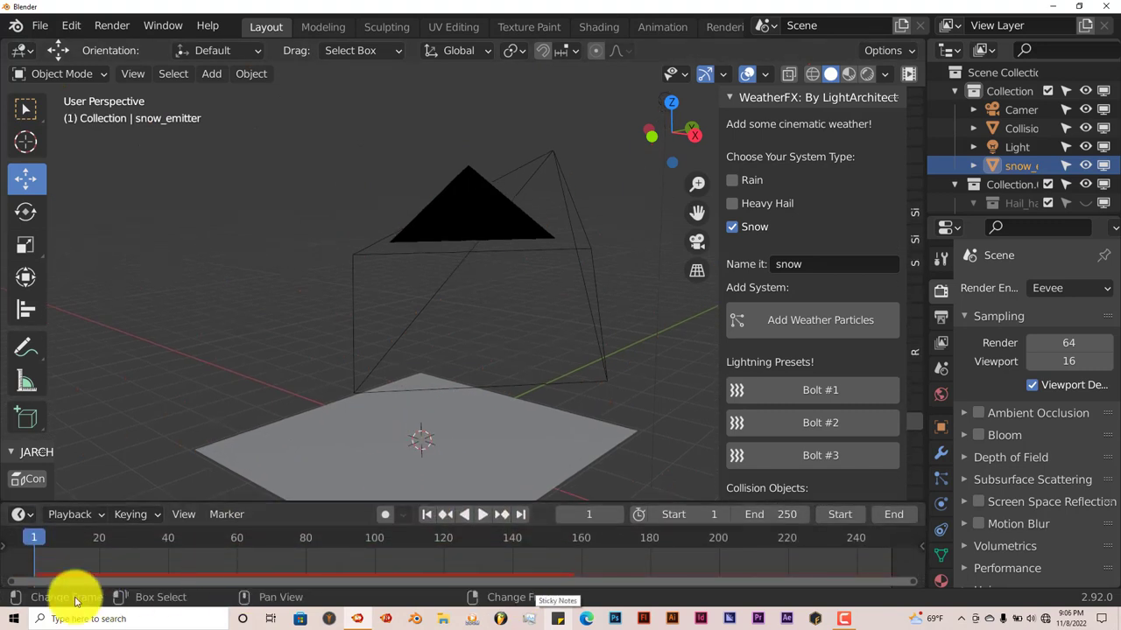
scroll(423, 477, down, 6)
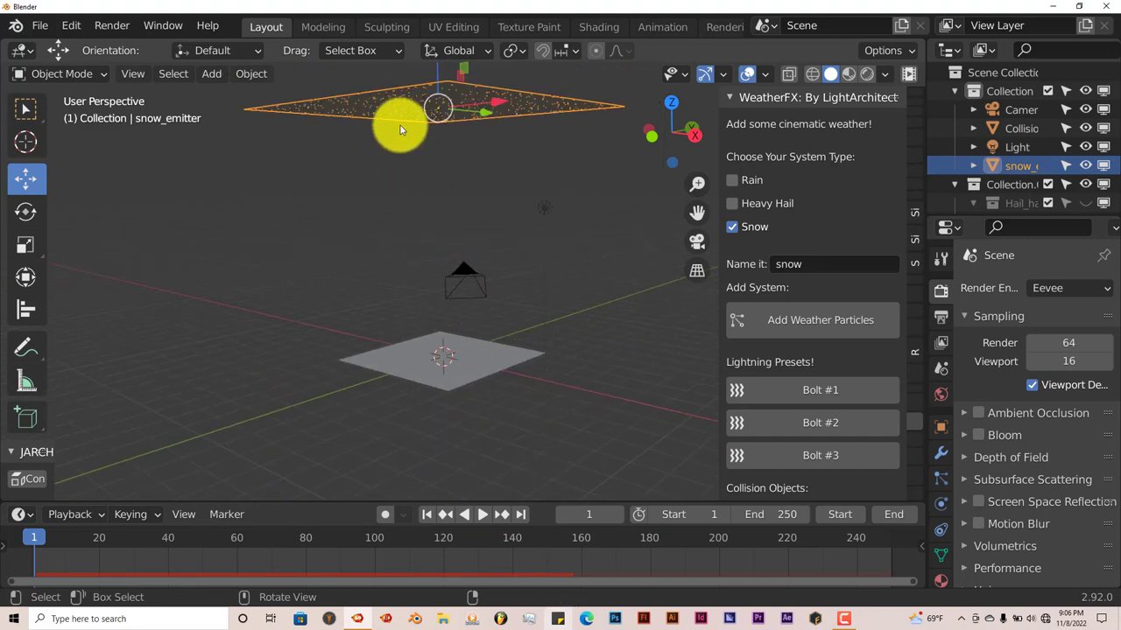
key(Delete)
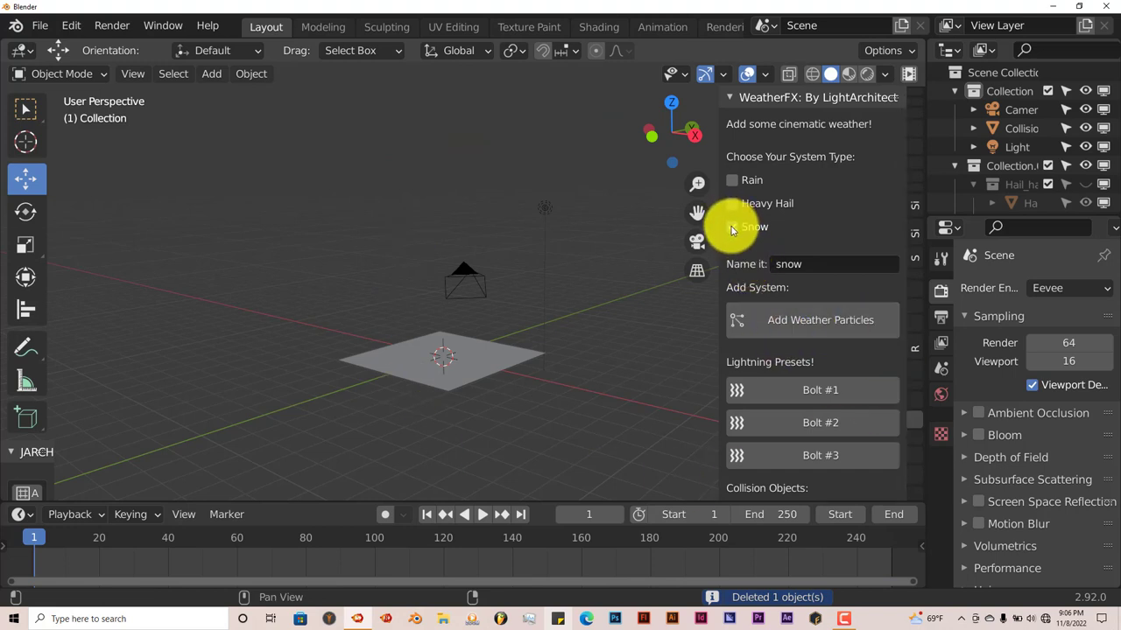
Add weather particles with only the Rain system type enabled and the system name set to rain
click(732, 180)
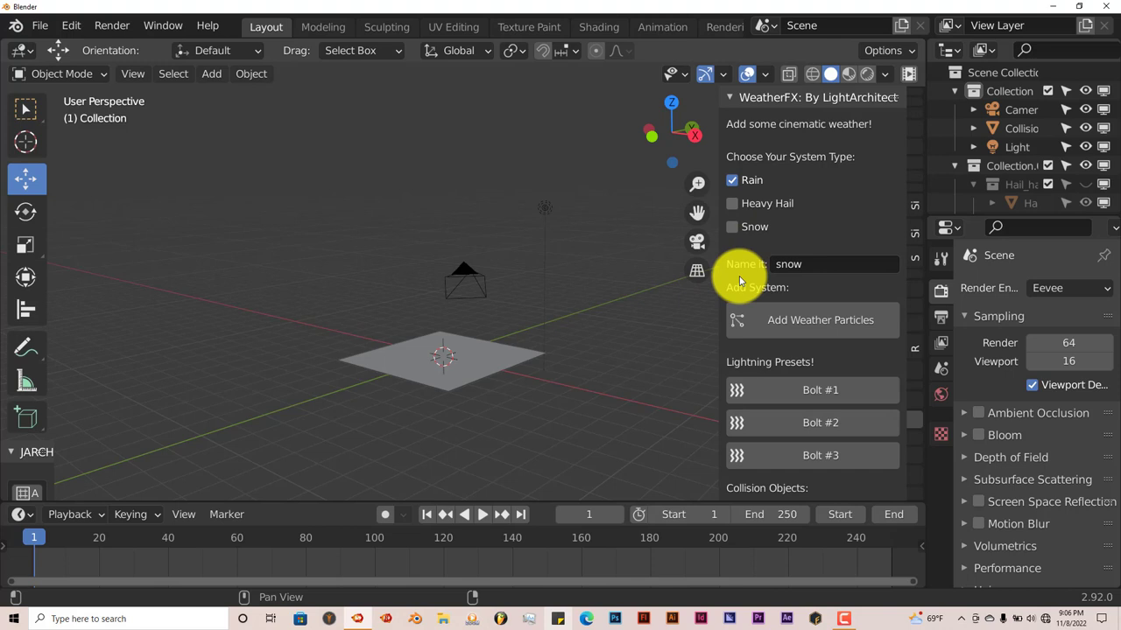
click(819, 266)
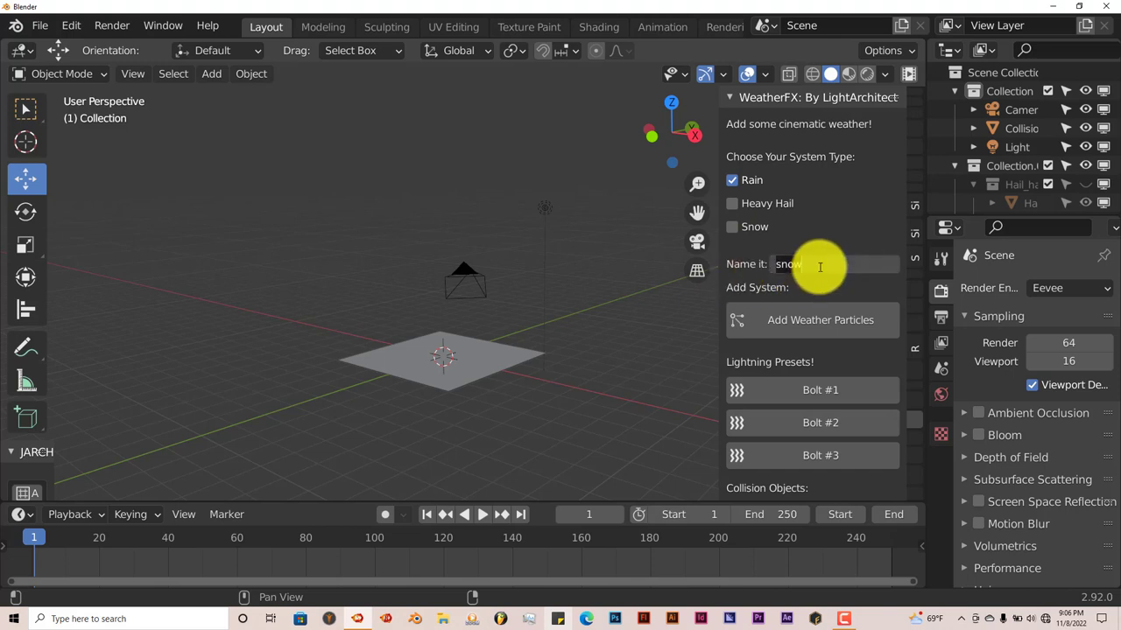
text(rain)
key(Return)
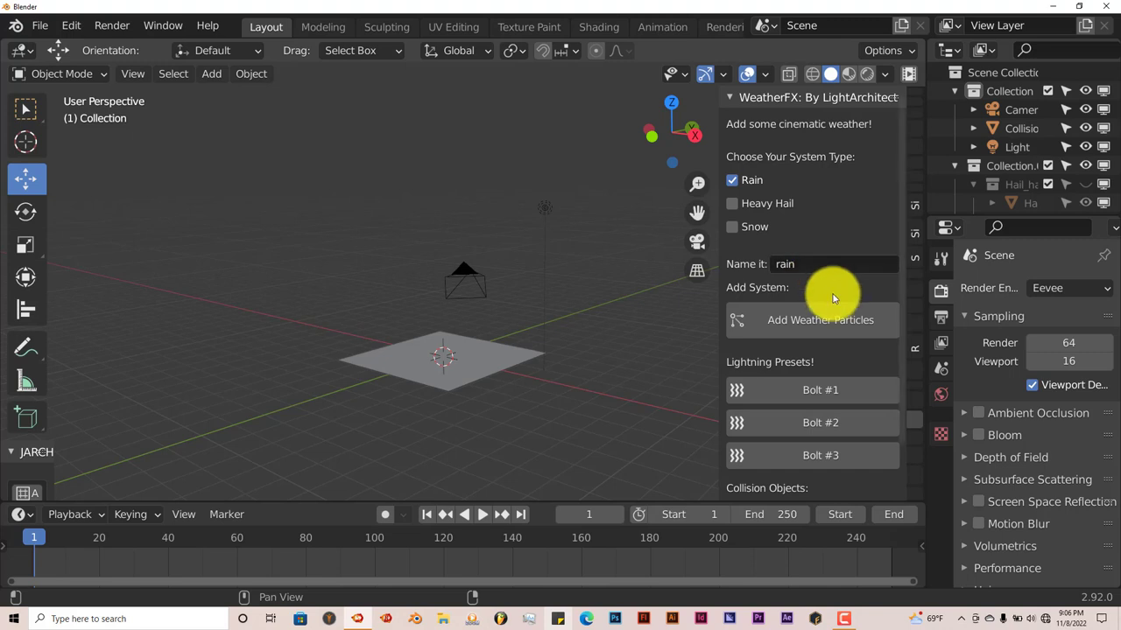
scroll(1024, 140, down, 3)
scroll(1031, 147, down, 2)
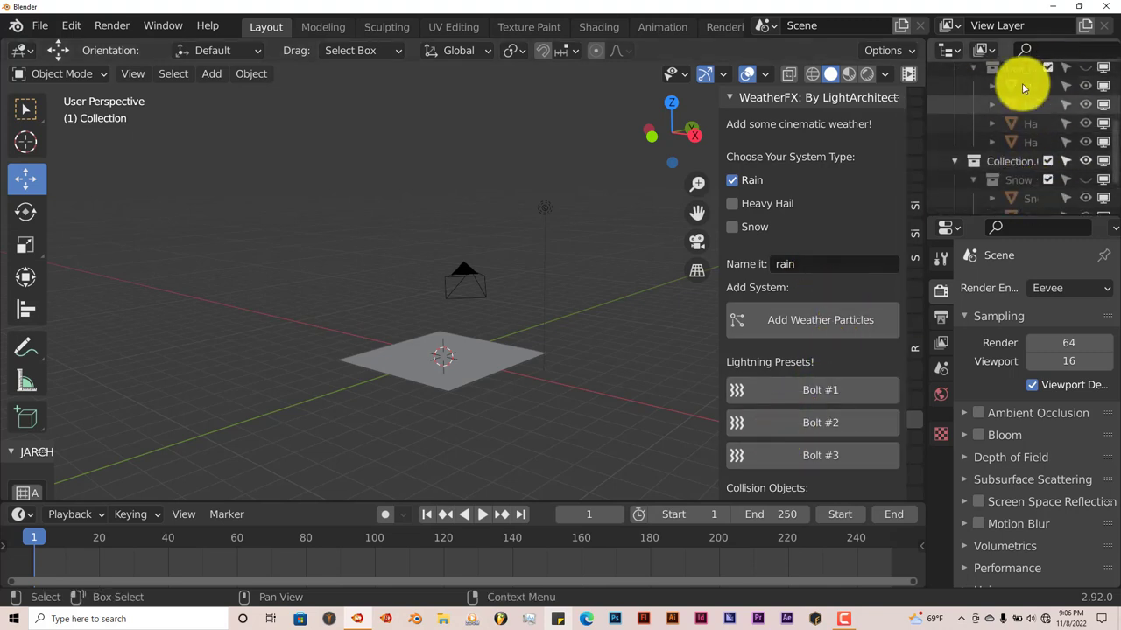
scroll(1033, 163, up, 3)
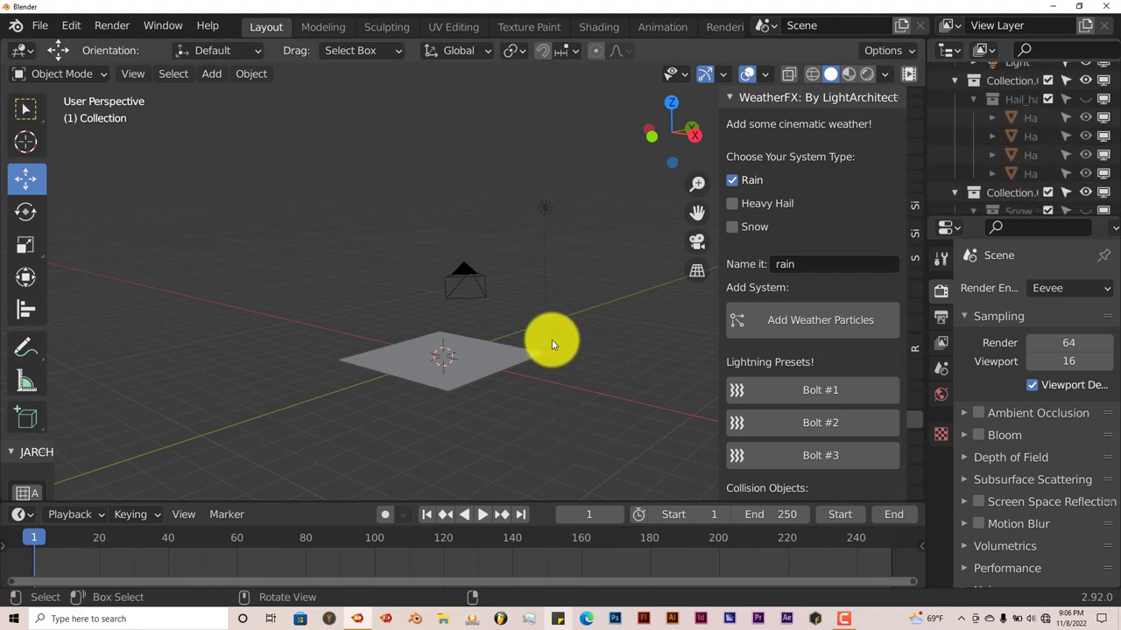
middle_drag(551, 340, 605, 365)
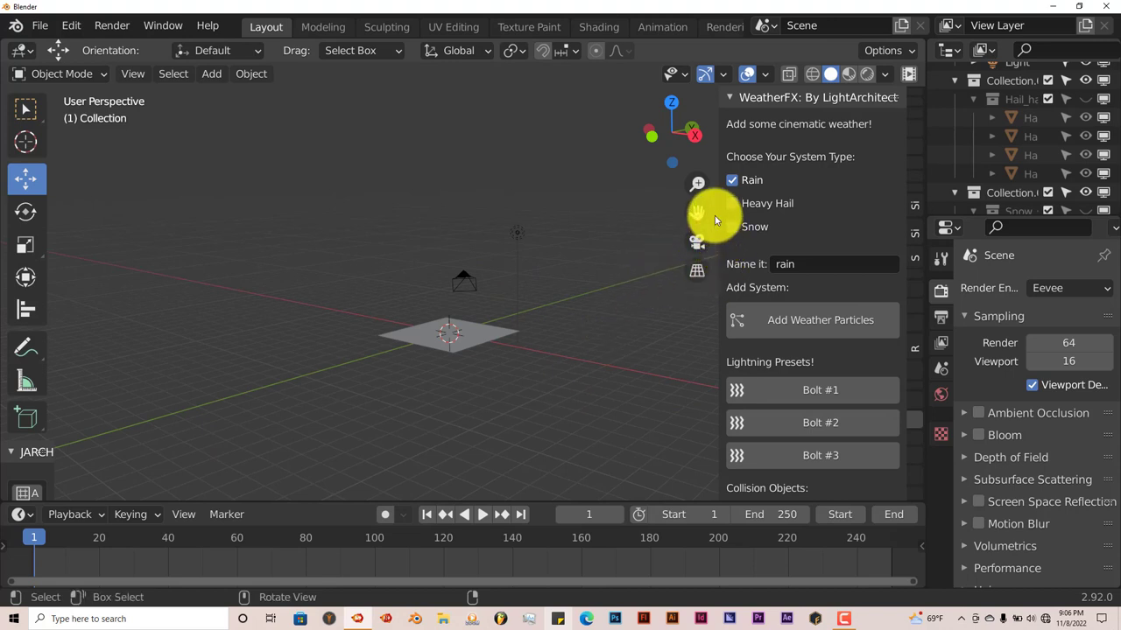
click(813, 322)
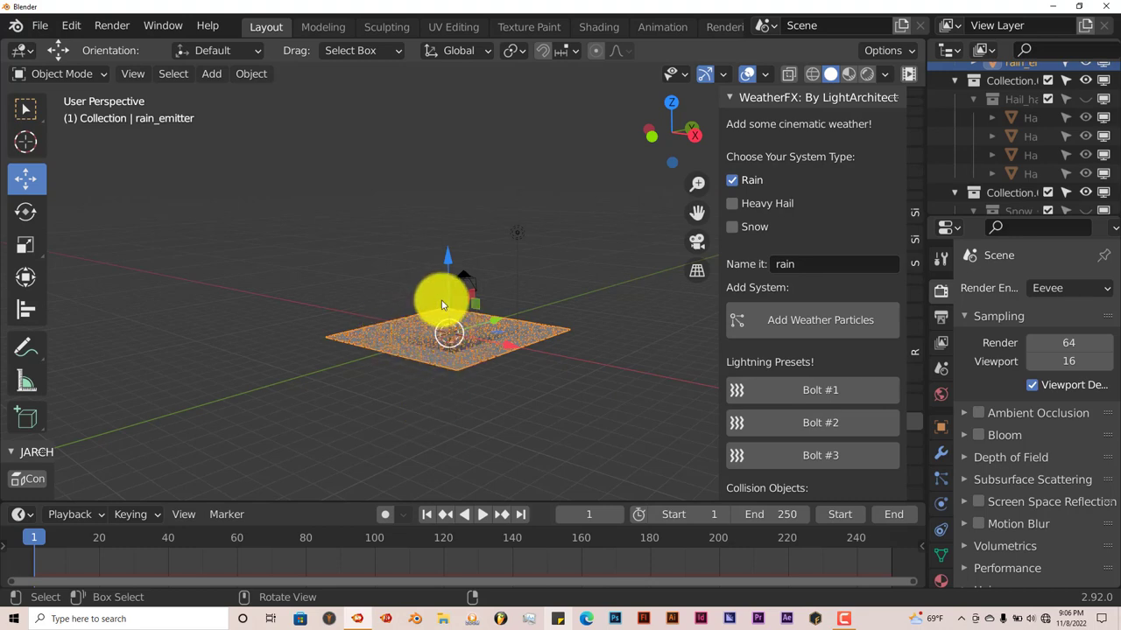
Move the rain emitter up along the Z axis, high above the collision plane and the camera
key(g)
key(z)
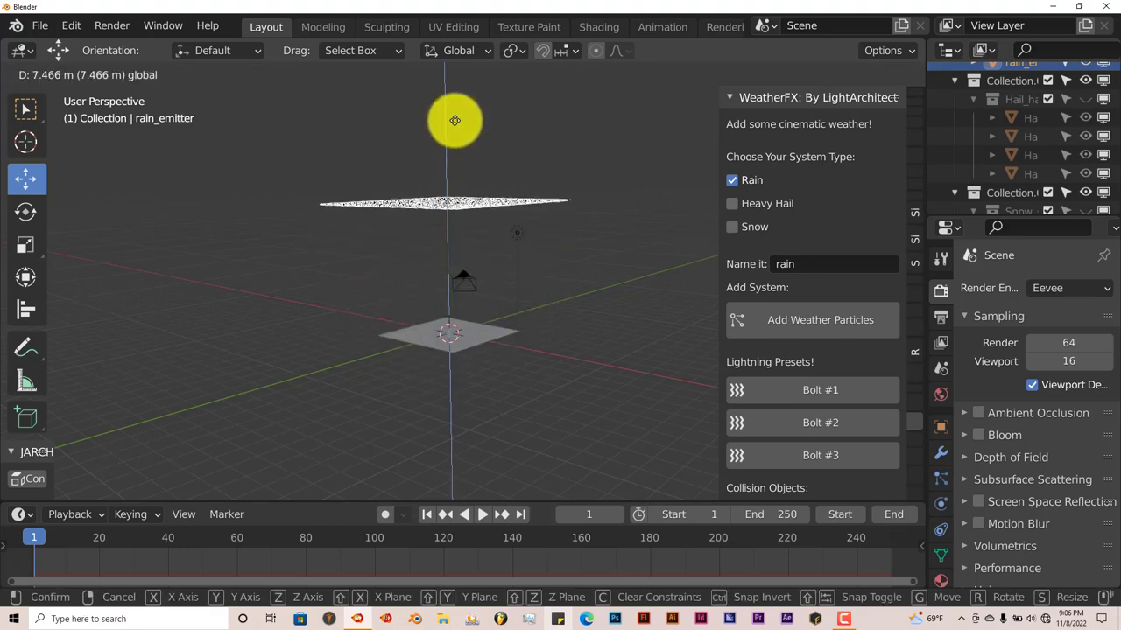
click(462, 480)
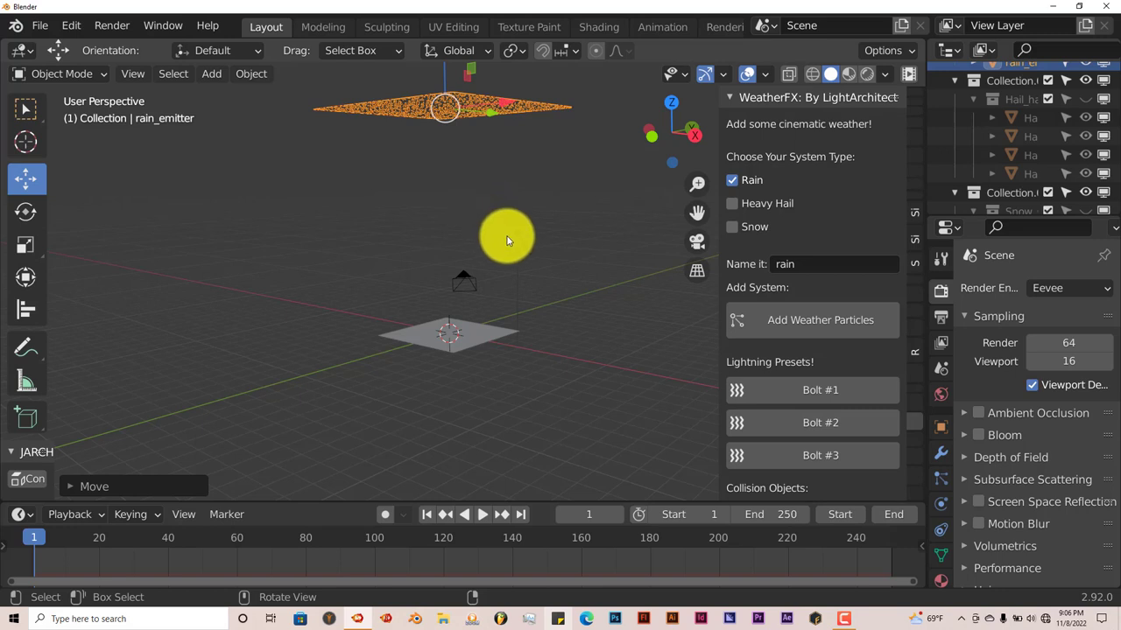
middle_drag(506, 240, 510, 271)
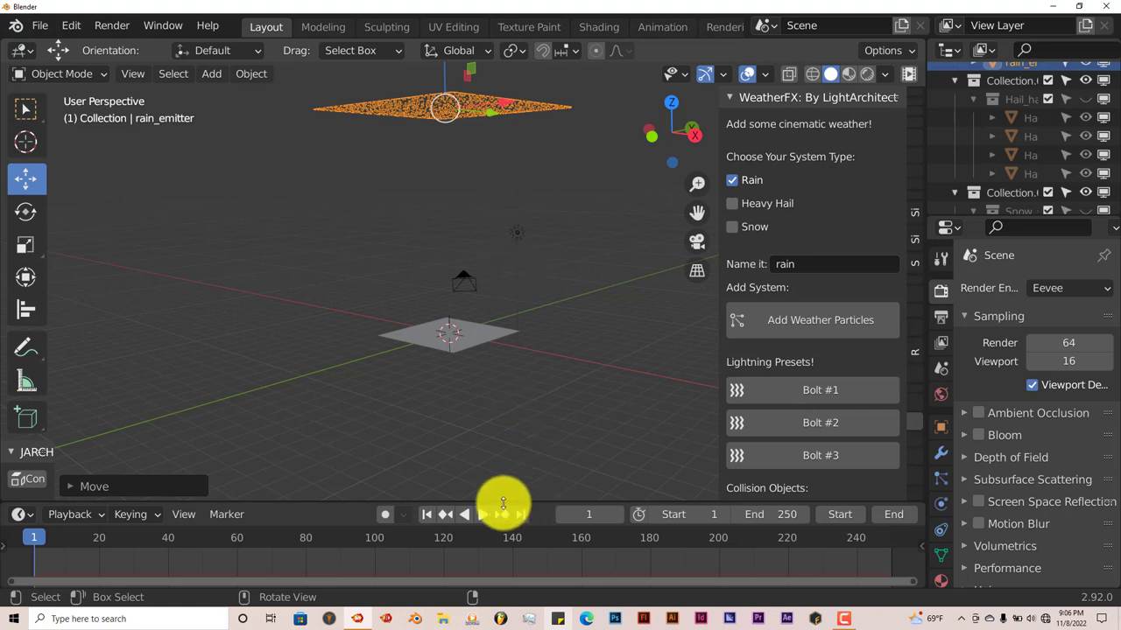
Play the rain animation, pause it at frame 131, render that frame, and close the render after inspecting it
click(482, 515)
scroll(516, 367, up, 6)
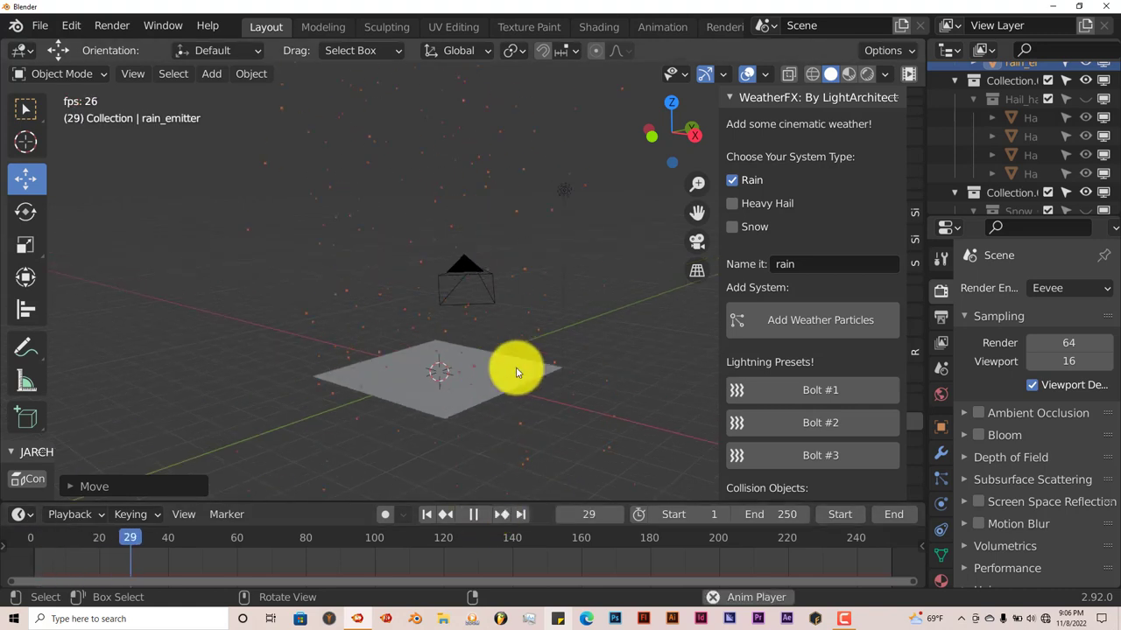
scroll(515, 371, down, 6)
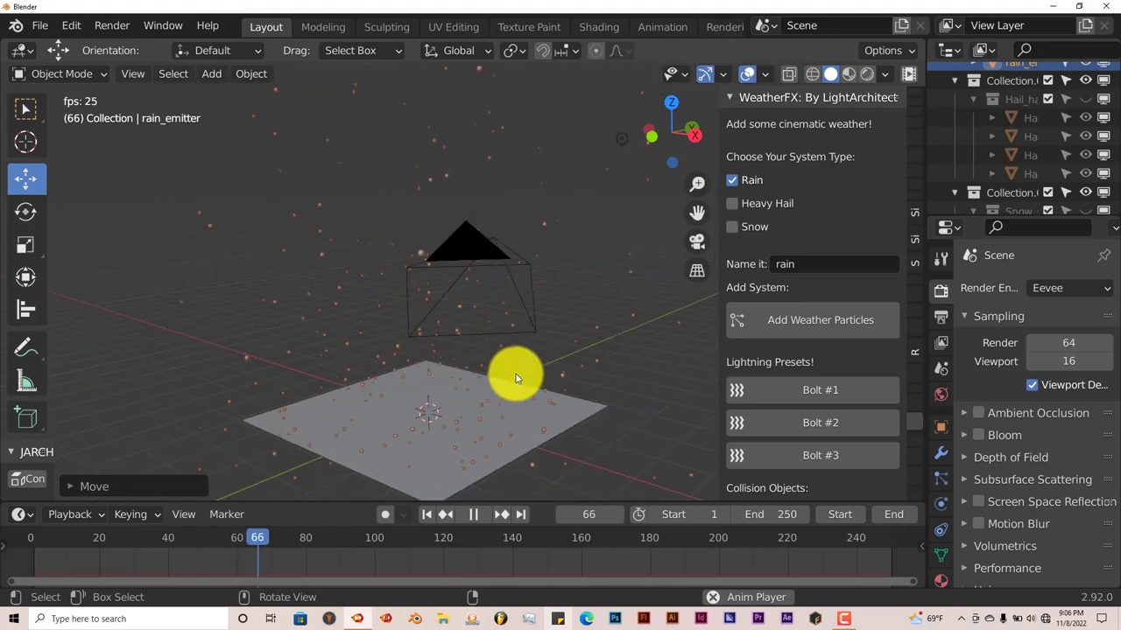
click(479, 515)
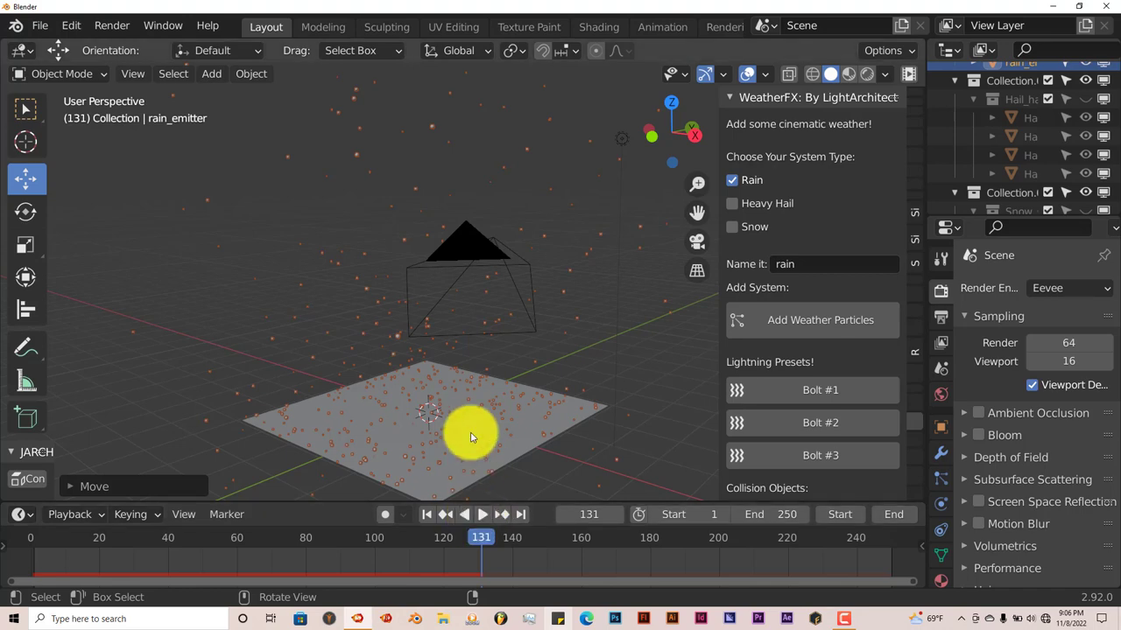
key(F12)
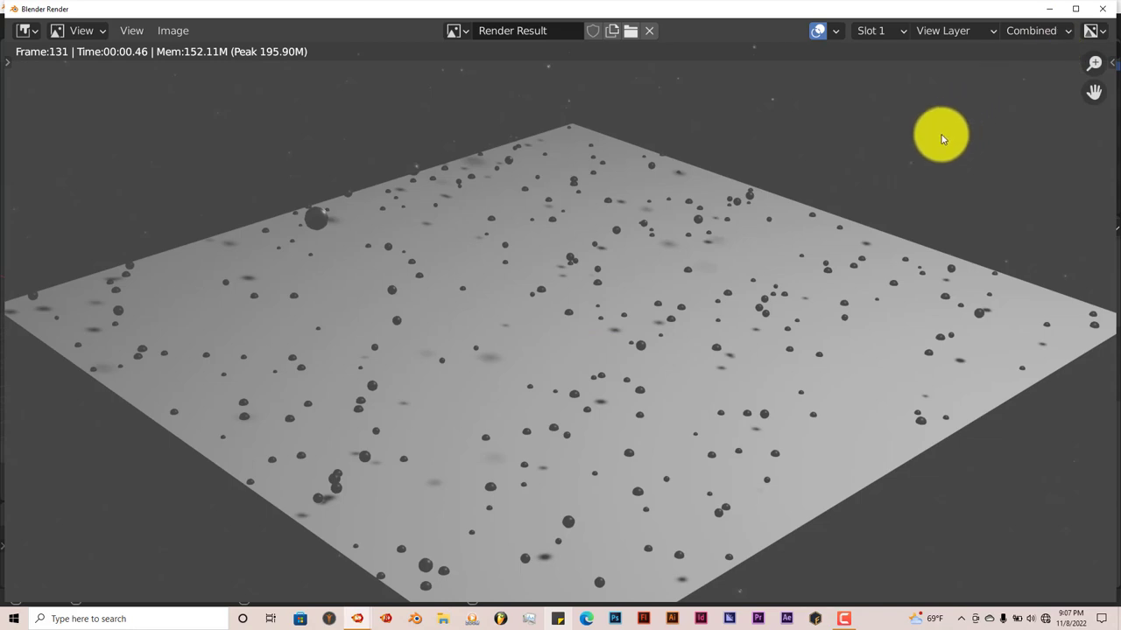
click(1099, 8)
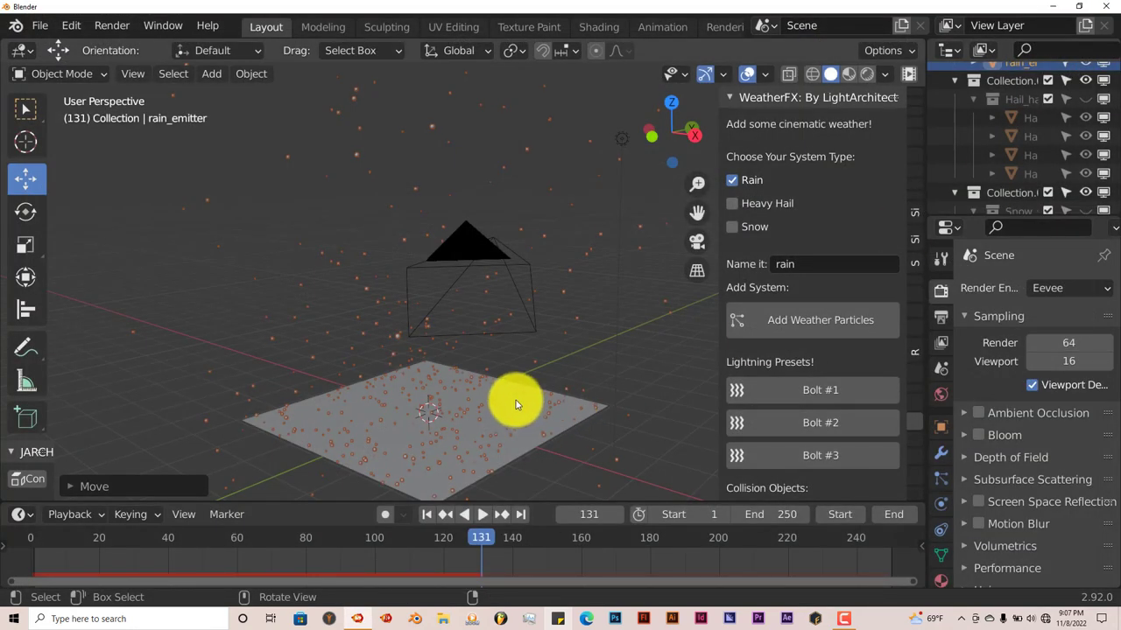
Return to frame 1 and align the active camera to a low-angle view facing across the collision plane
mouse_move(513, 411)
middle_down()
mouse_move(513, 395)
mouse_move(519, 411)
middle_up()
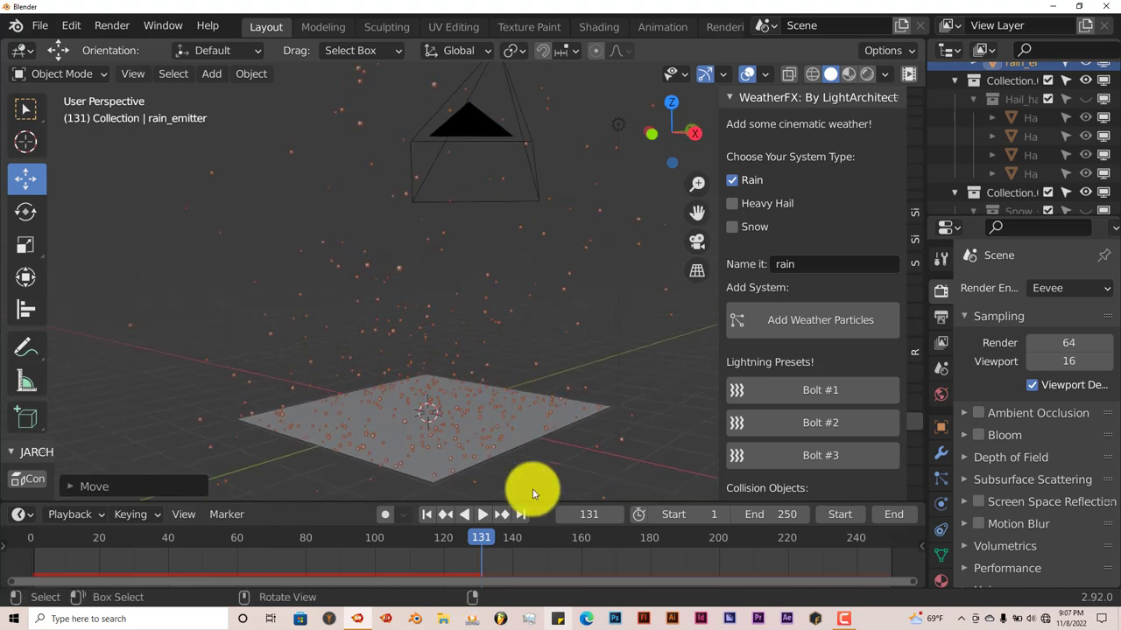
click(427, 516)
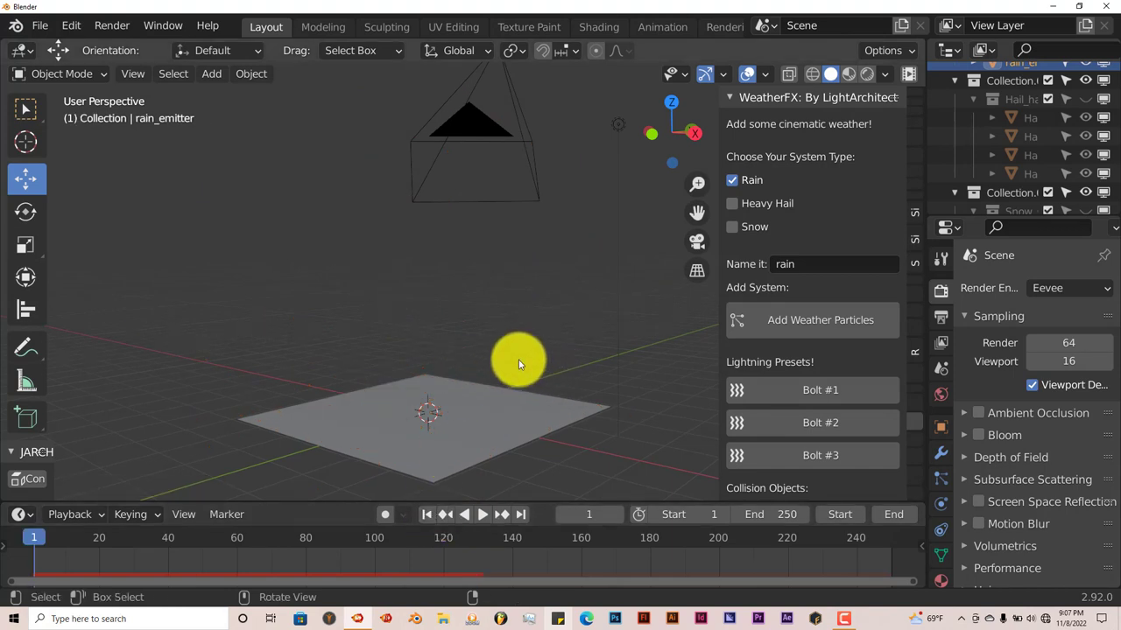
middle_drag(518, 364, 513, 325)
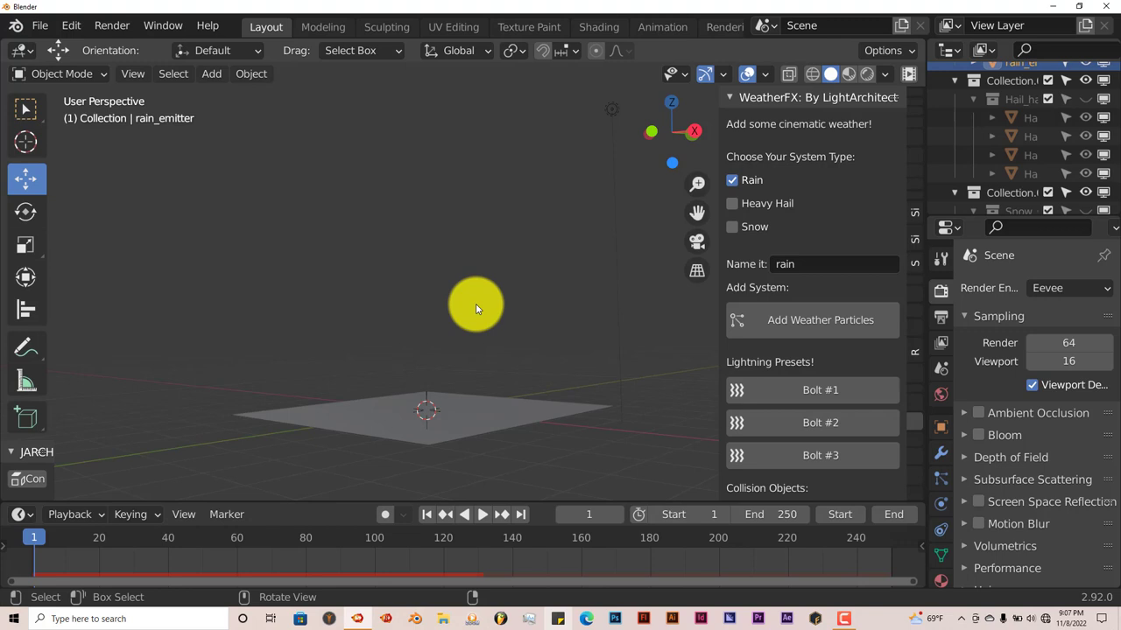
mouse_move(469, 327)
middle_down()
mouse_move(475, 315)
mouse_move(474, 326)
middle_up()
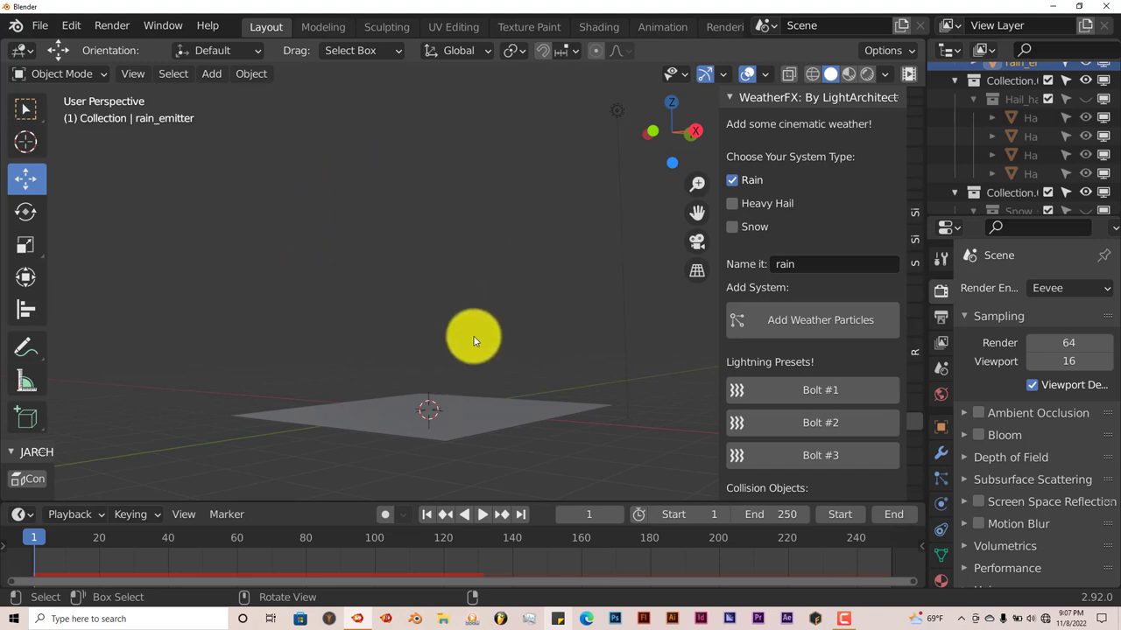
click(140, 70)
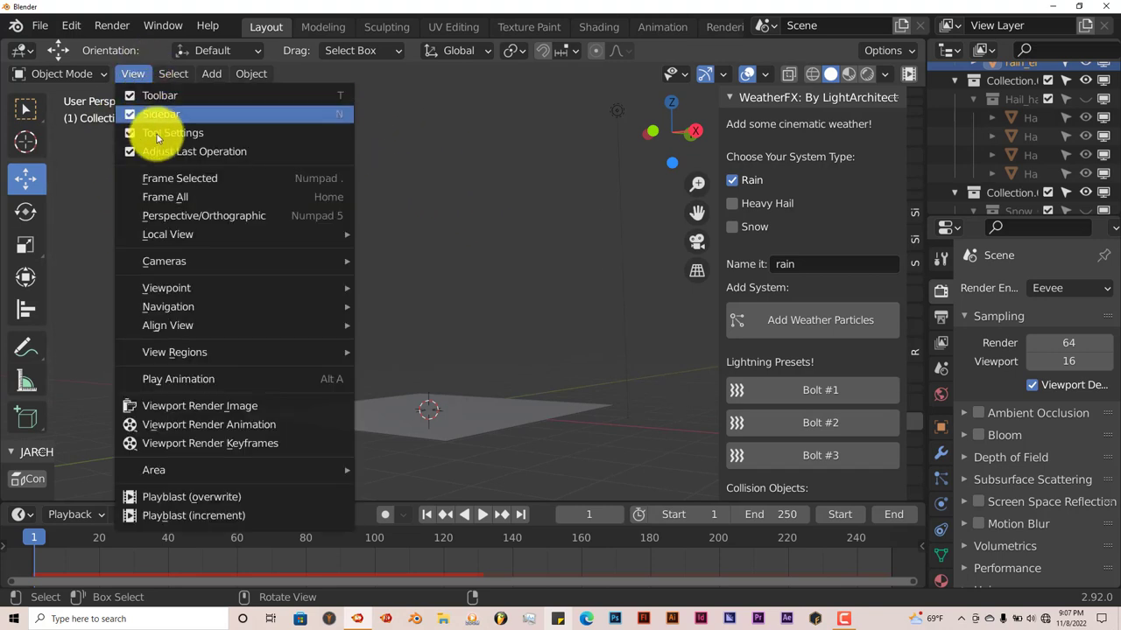
mouse_move(232, 329)
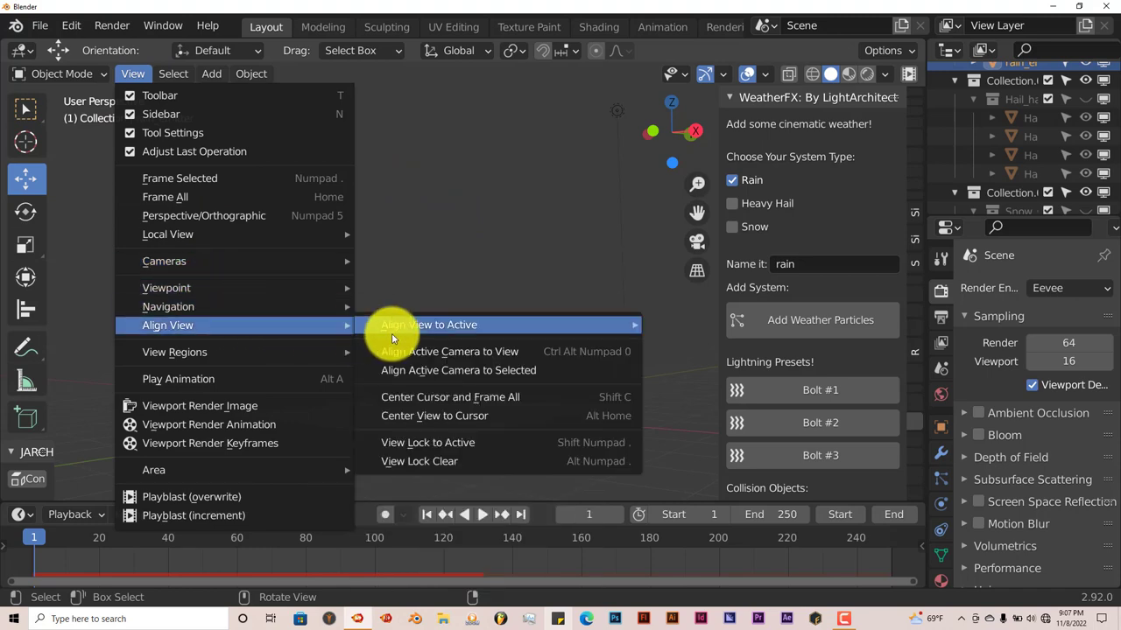
click(405, 352)
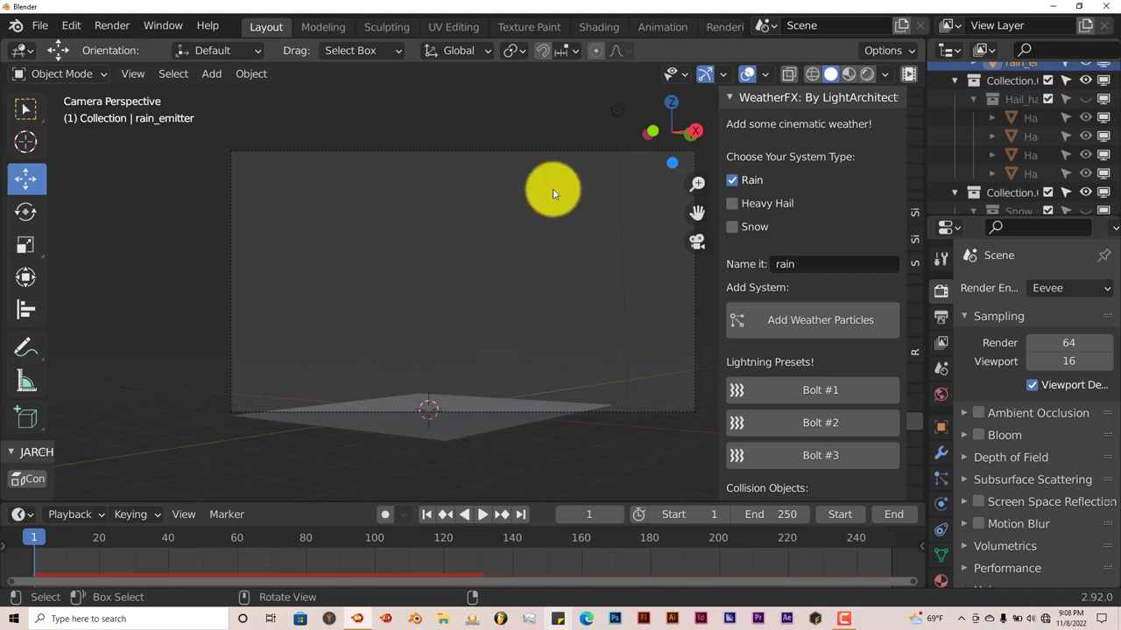
Change the scene's point light to a Sun light and set its strength to 500
click(616, 112)
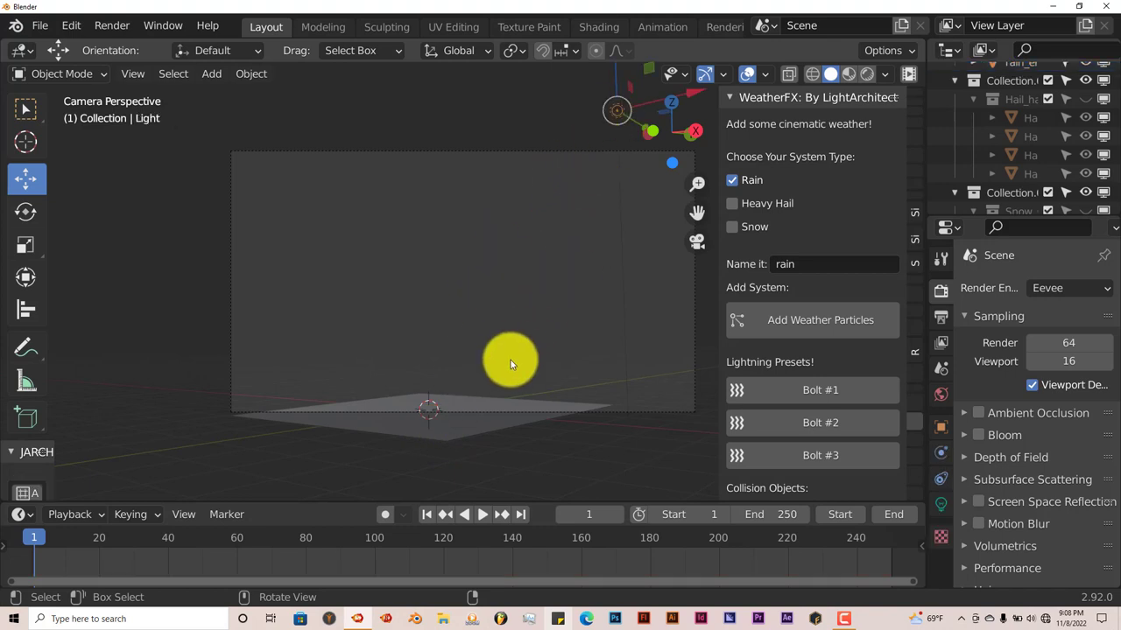
click(941, 501)
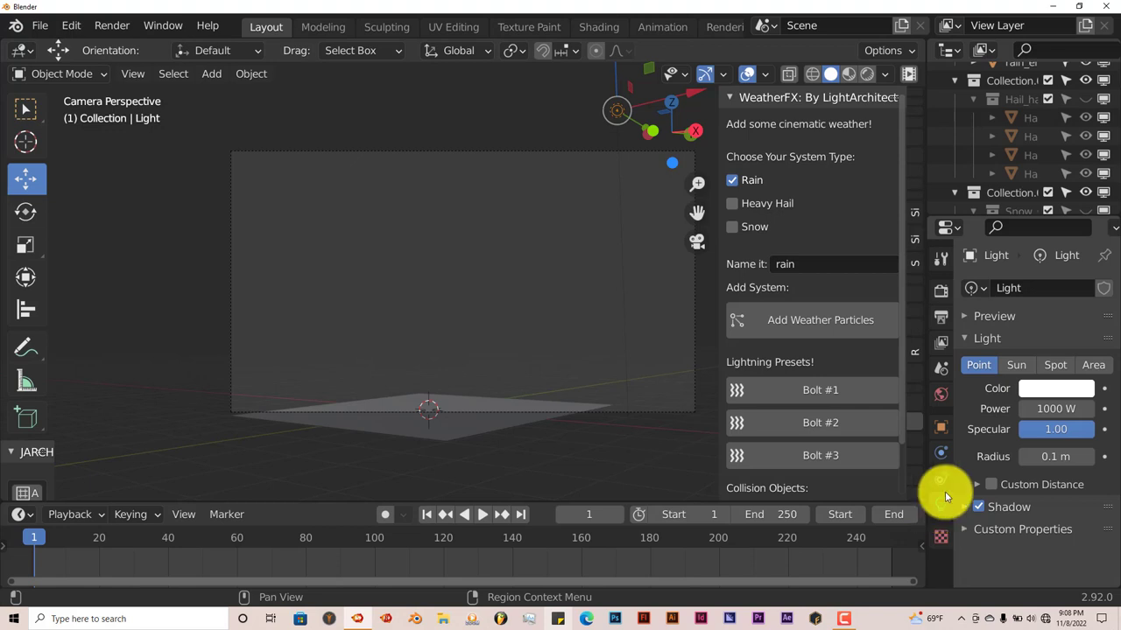
click(1018, 365)
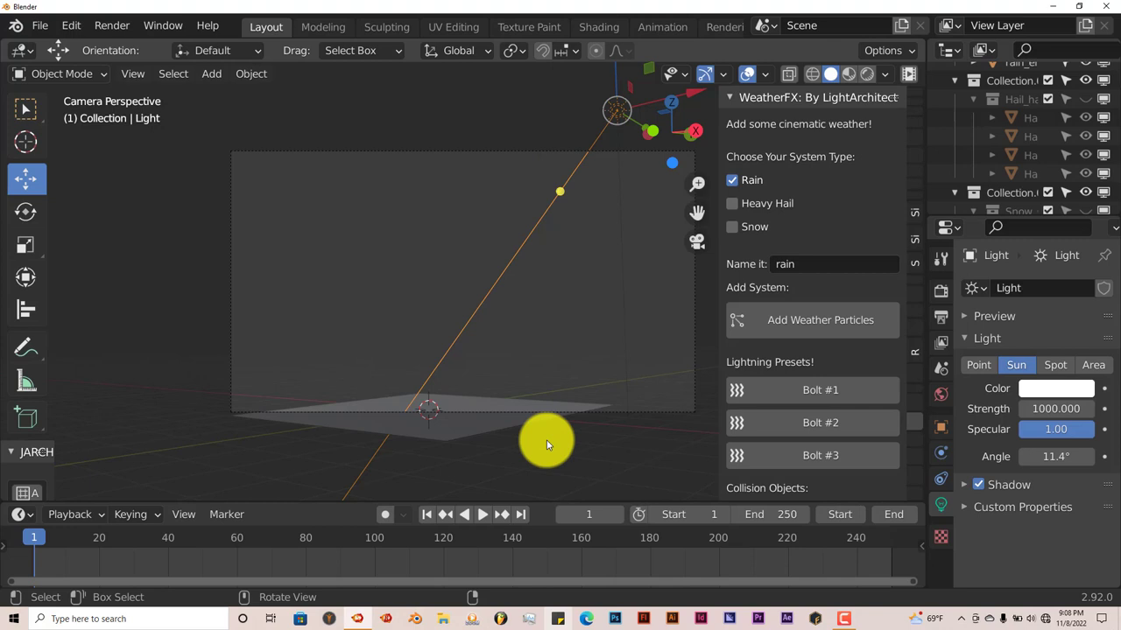
click(1041, 409)
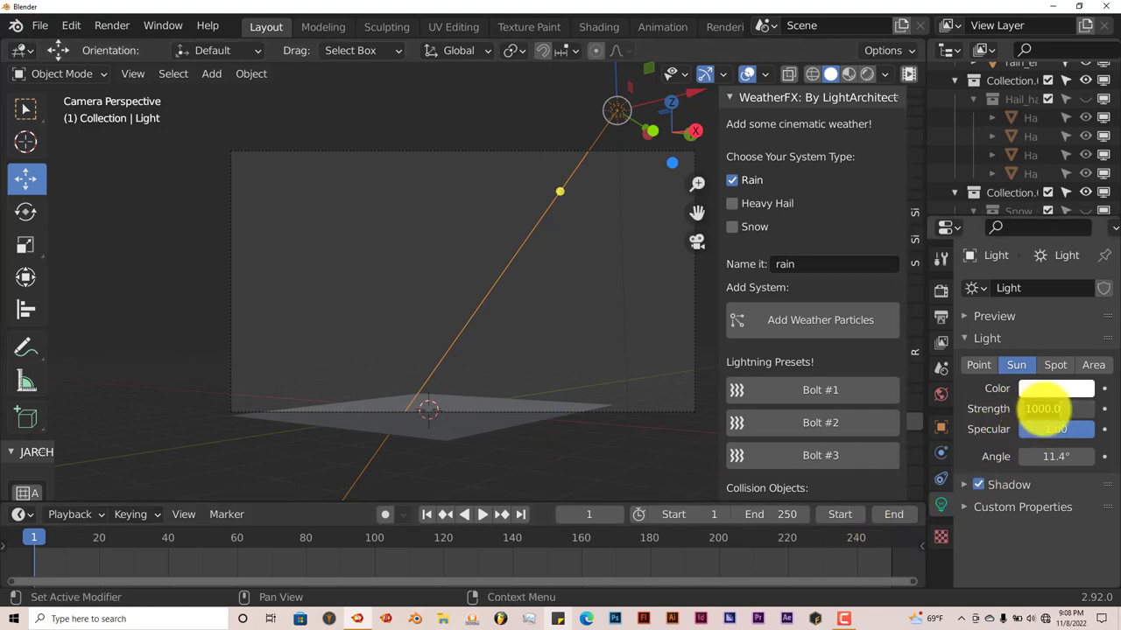
text(500)
key(Return)
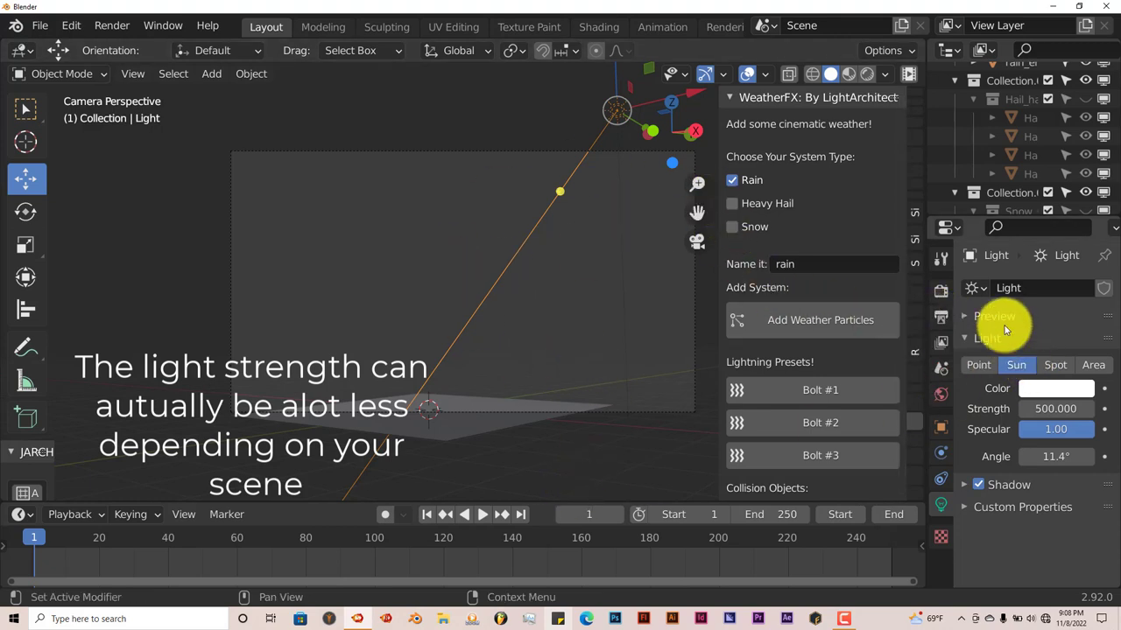
Enable Motion Blur in the render settings, play the rain animation and pause it at frame 109
click(943, 293)
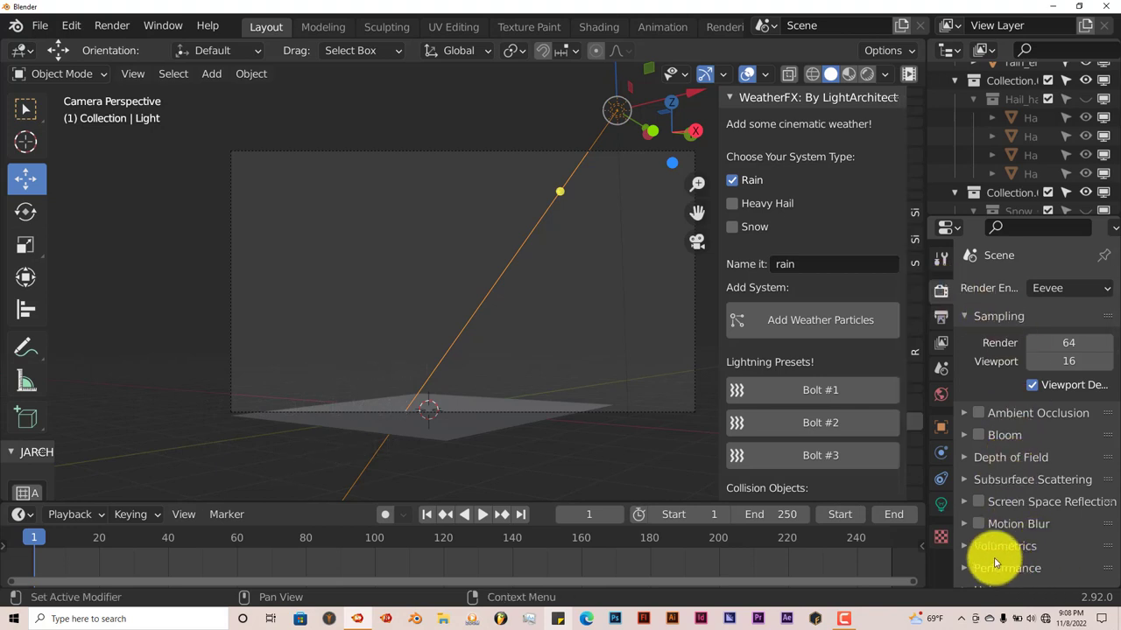
click(982, 525)
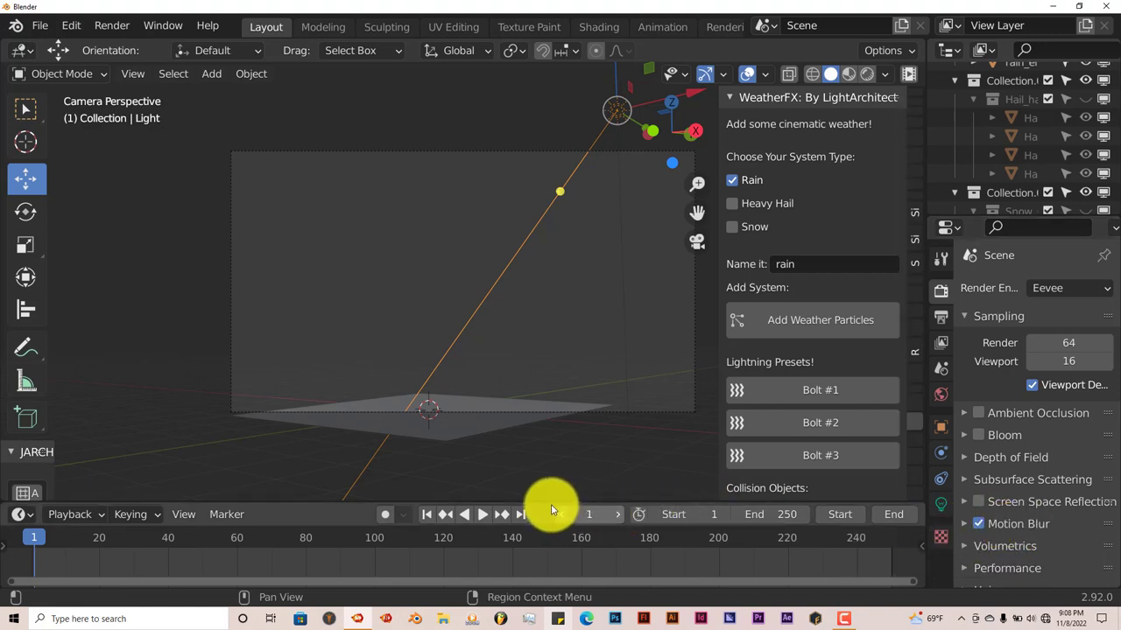
click(484, 515)
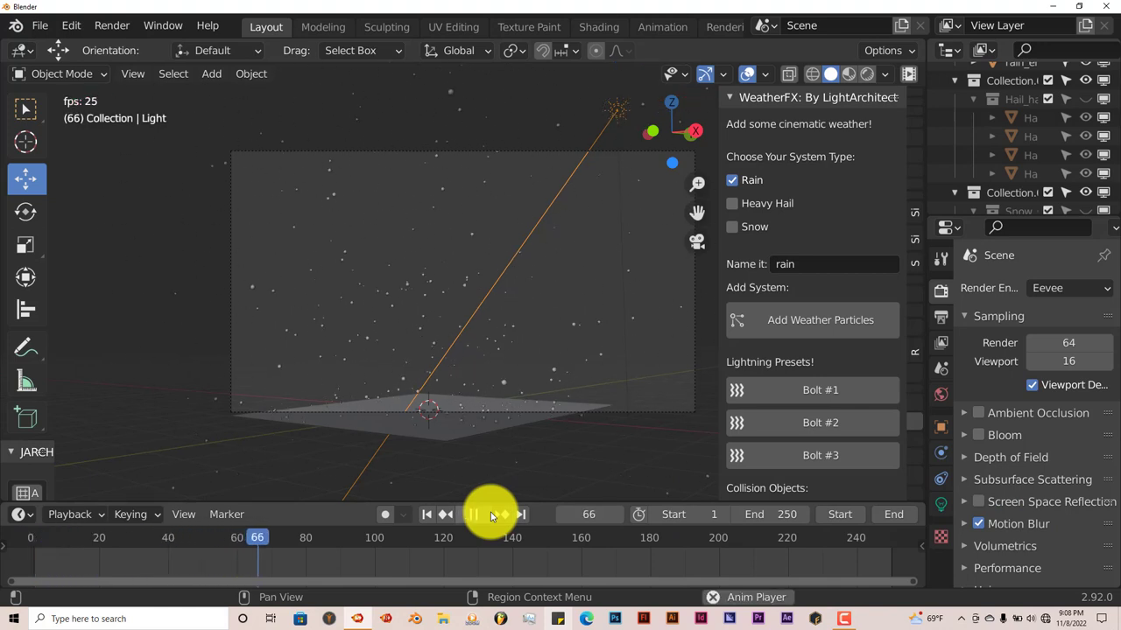
click(477, 515)
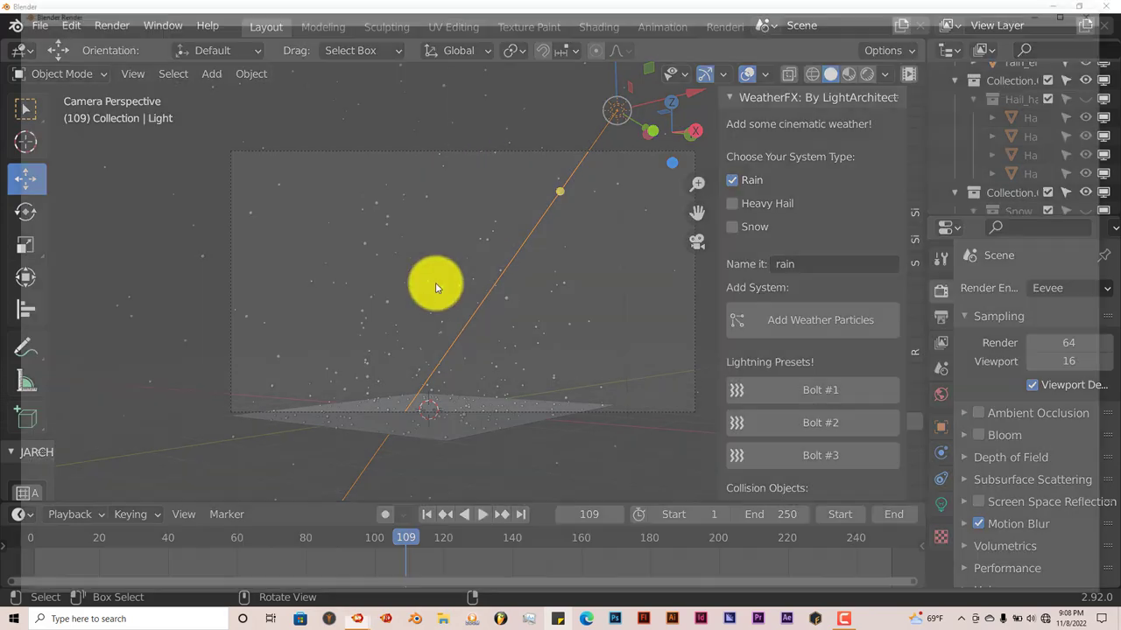
Render frame 109 with motion blur, inspect the rain streaks, and close the render
key(F12)
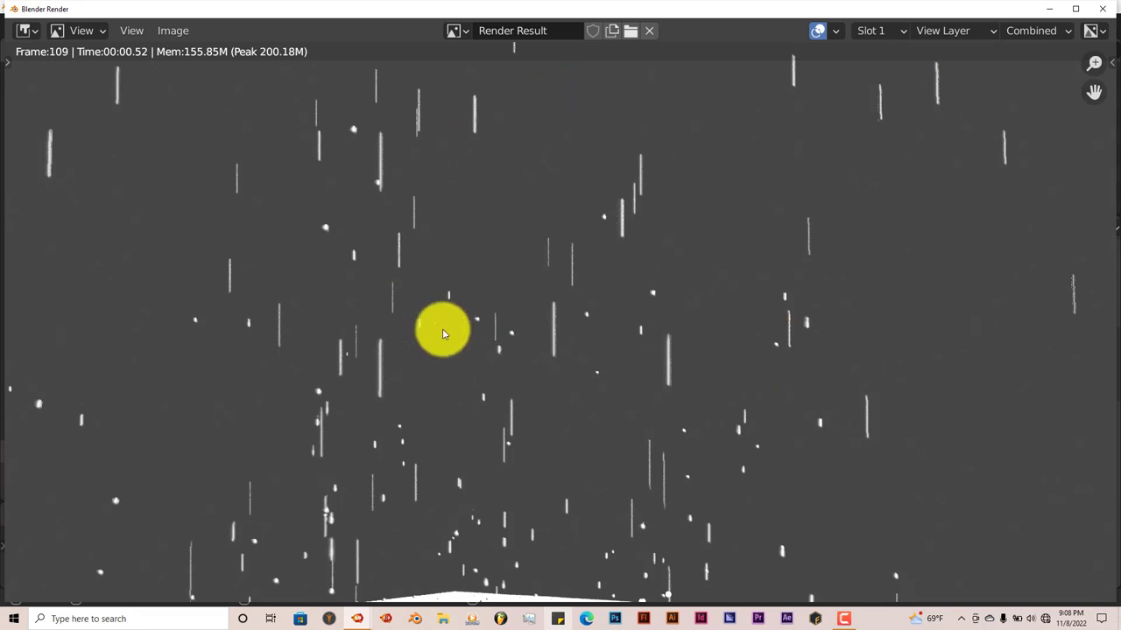
scroll(496, 359, down, 2)
scroll(561, 468, up, 1)
scroll(561, 468, up, 1)
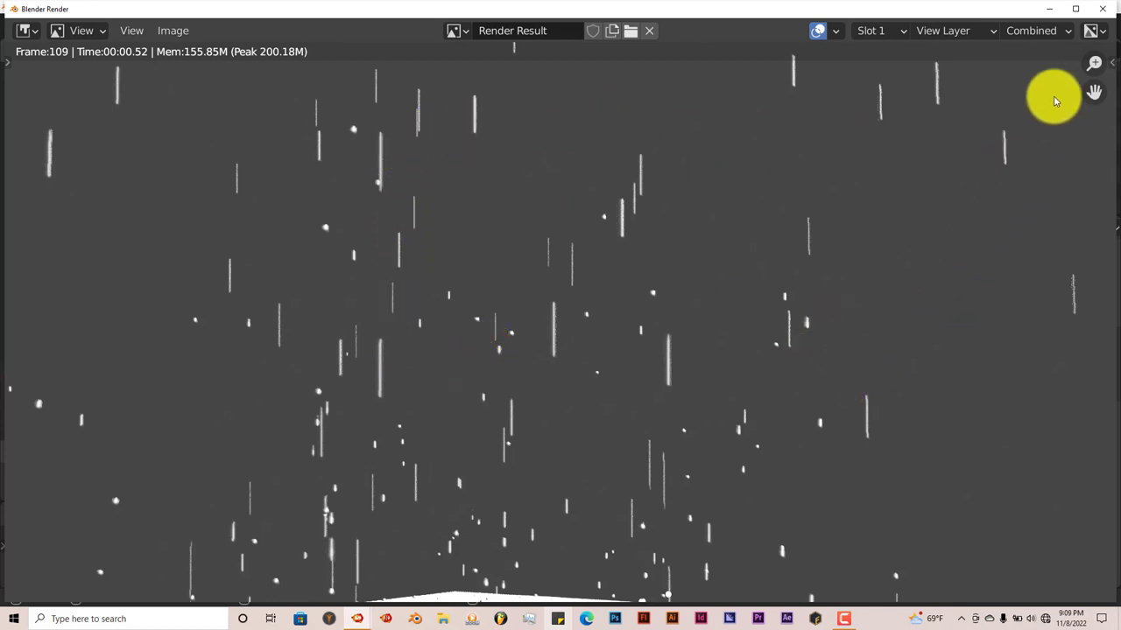
click(1102, 9)
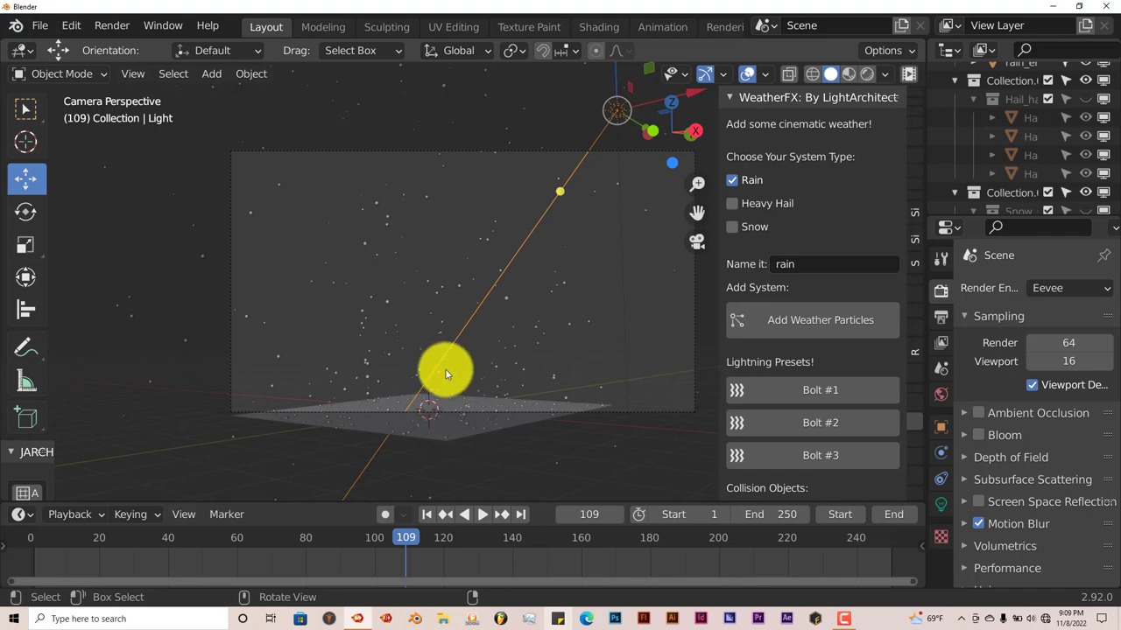
Return to frame 1, add a Monkey mesh, and raise it along the Z axis so it stands on the collision plane
middle_drag(458, 408, 439, 449)
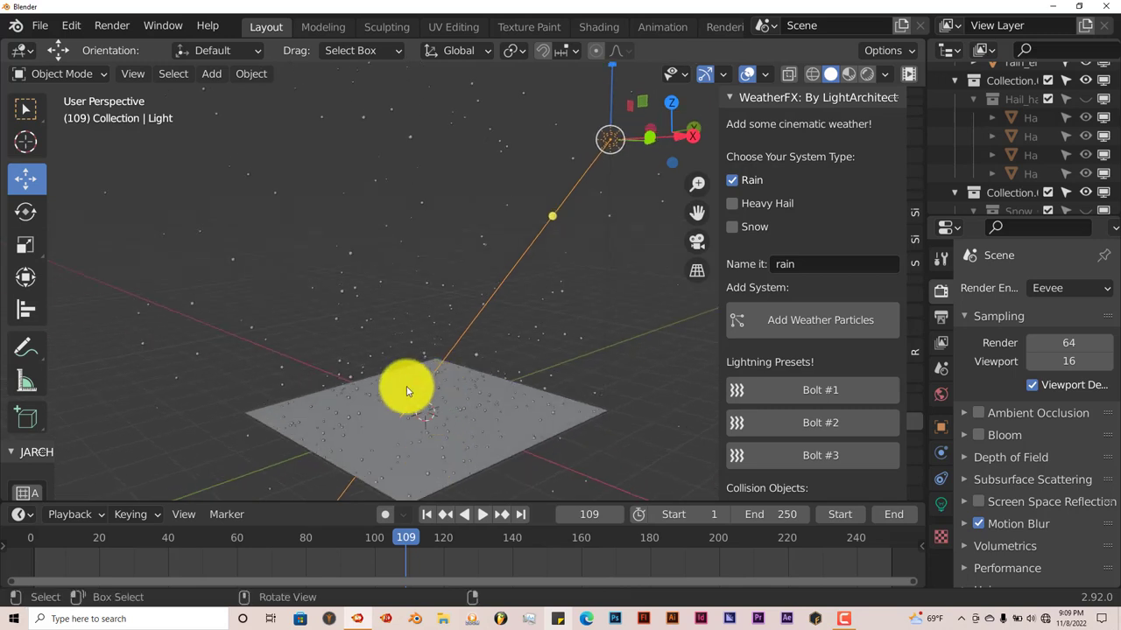
click(429, 514)
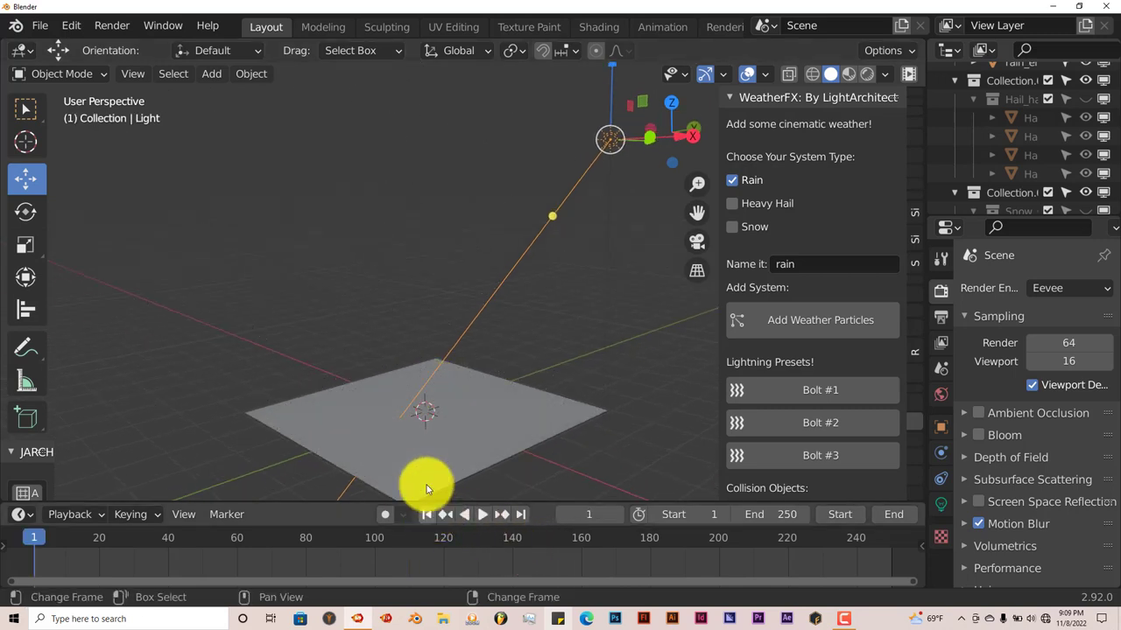
key(shift+a)
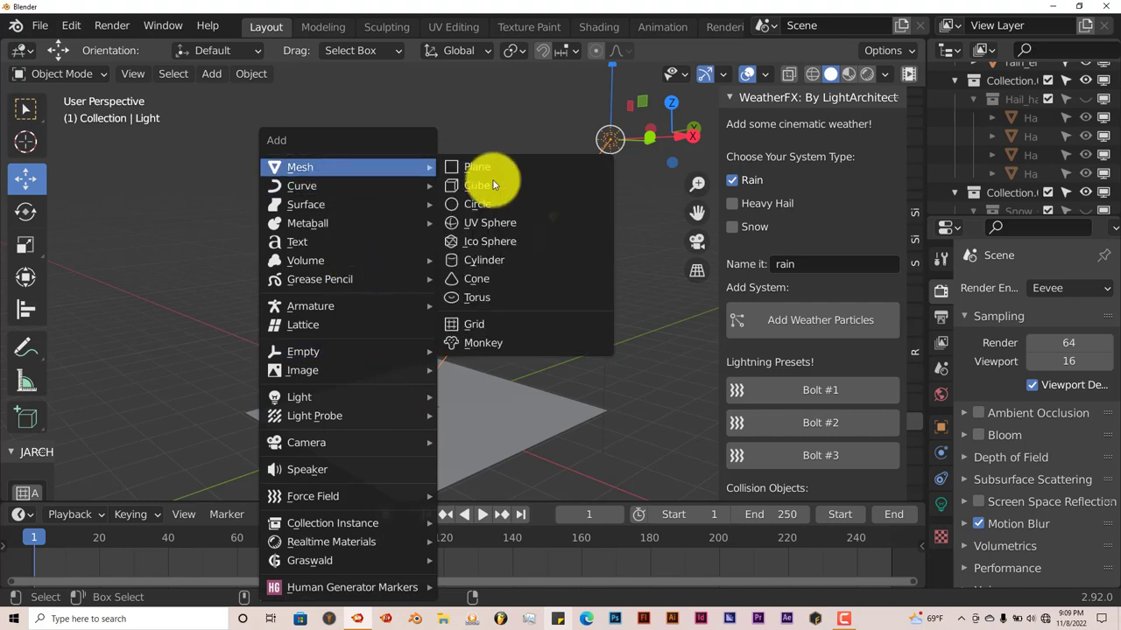
click(487, 344)
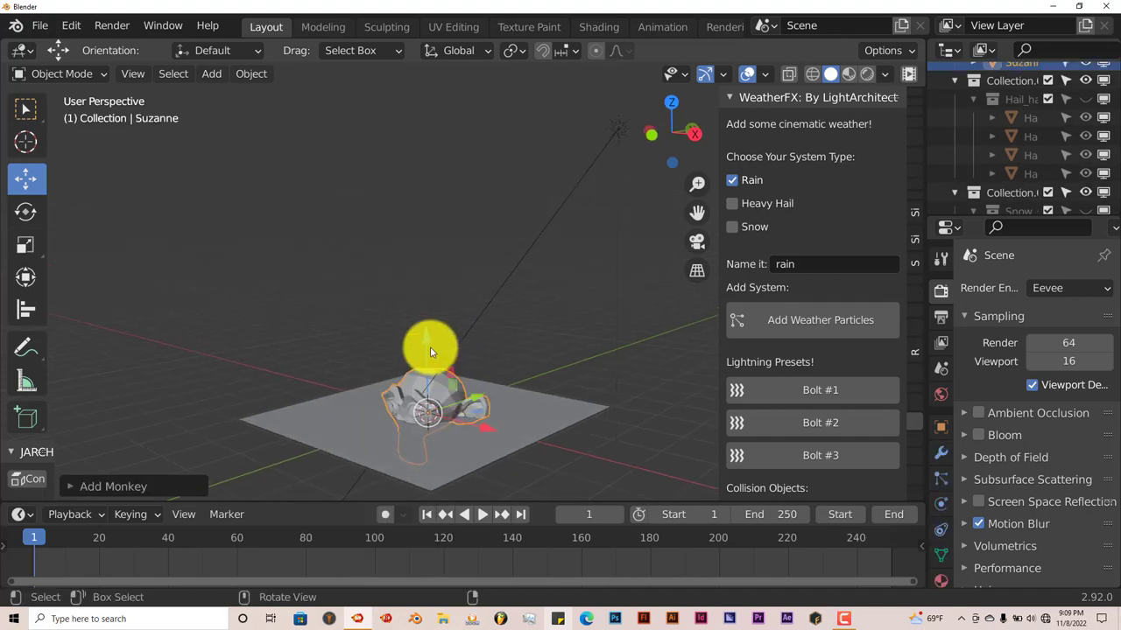
key(g)
key(z)
click(448, 367)
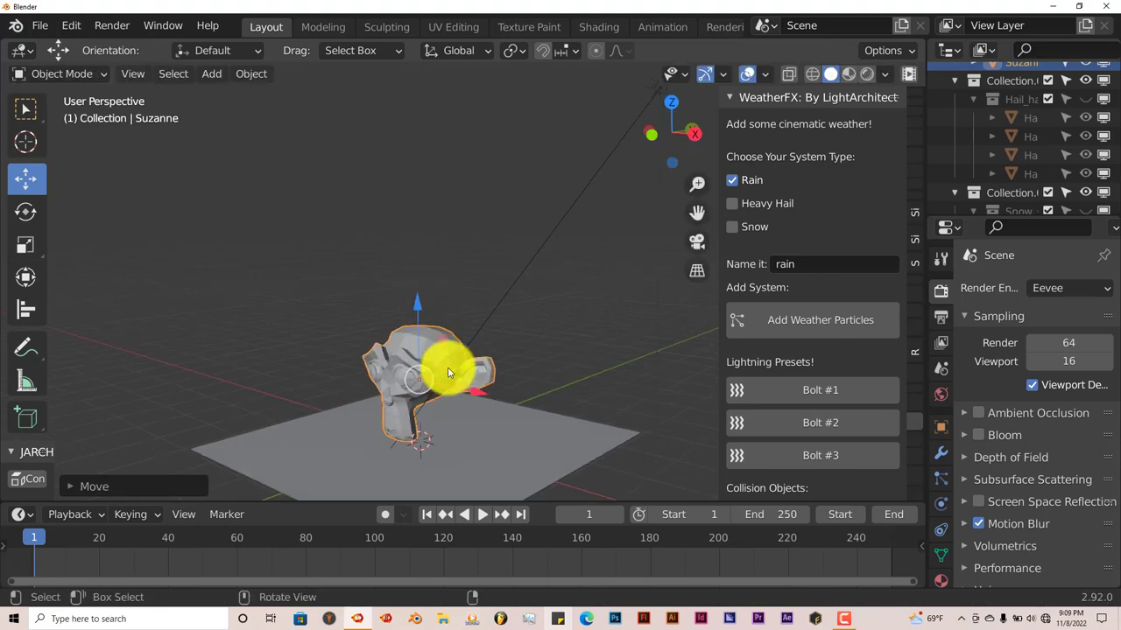
Apply smooth shading to the monkey head and check it from the front
scroll(448, 366, up, 4)
right_click(447, 367)
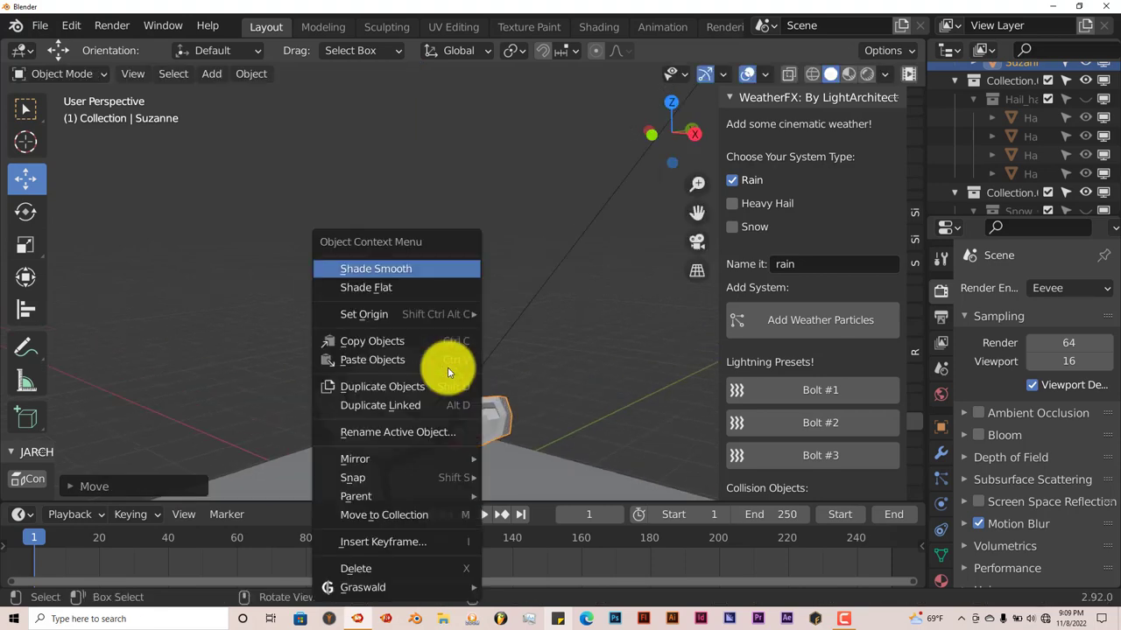
click(432, 273)
mouse_move(493, 446)
middle_down()
mouse_move(533, 429)
mouse_move(546, 453)
mouse_move(473, 370)
mouse_move(484, 414)
middle_up()
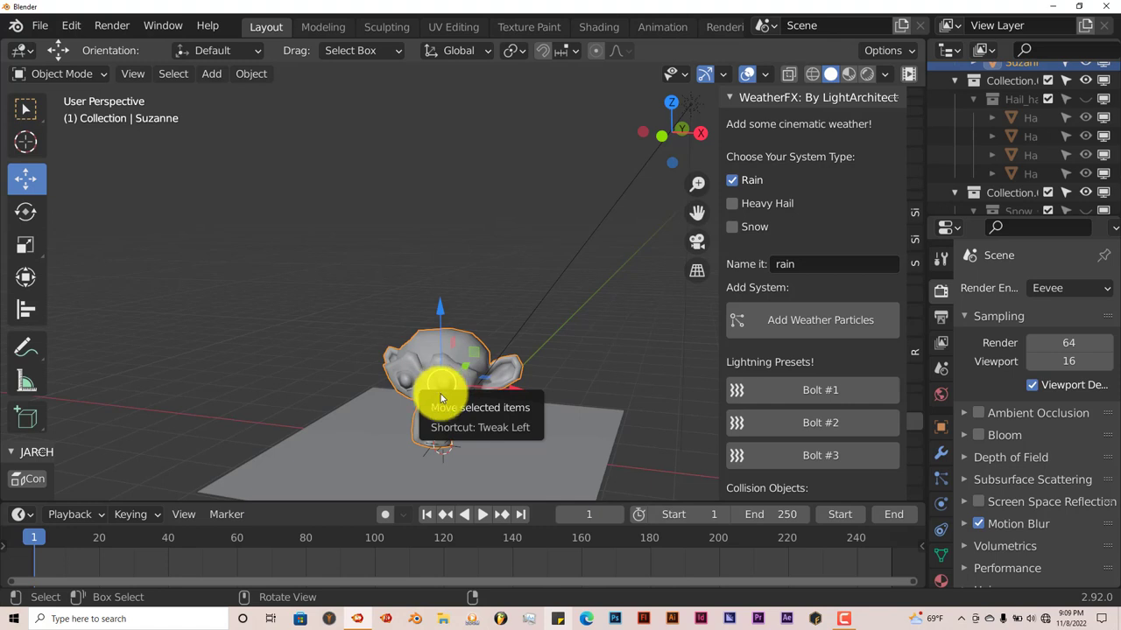
mouse_move(438, 393)
middle_down()
mouse_move(435, 380)
mouse_move(440, 393)
middle_up()
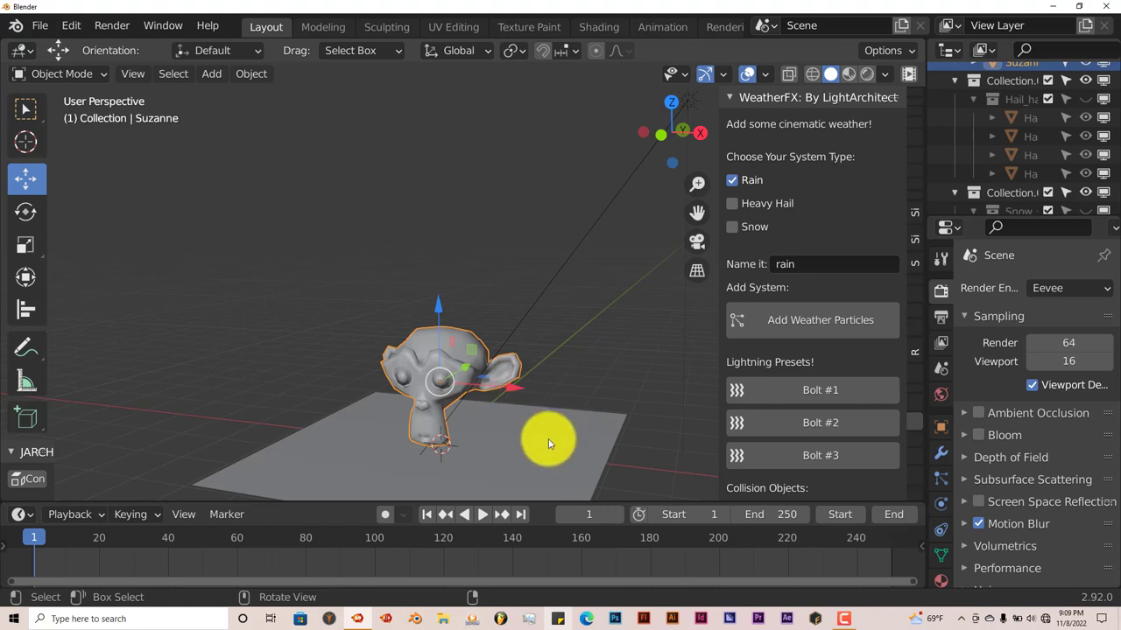
Select the collision plane beneath the monkey head and open its physics properties
scroll(764, 426, down, 2)
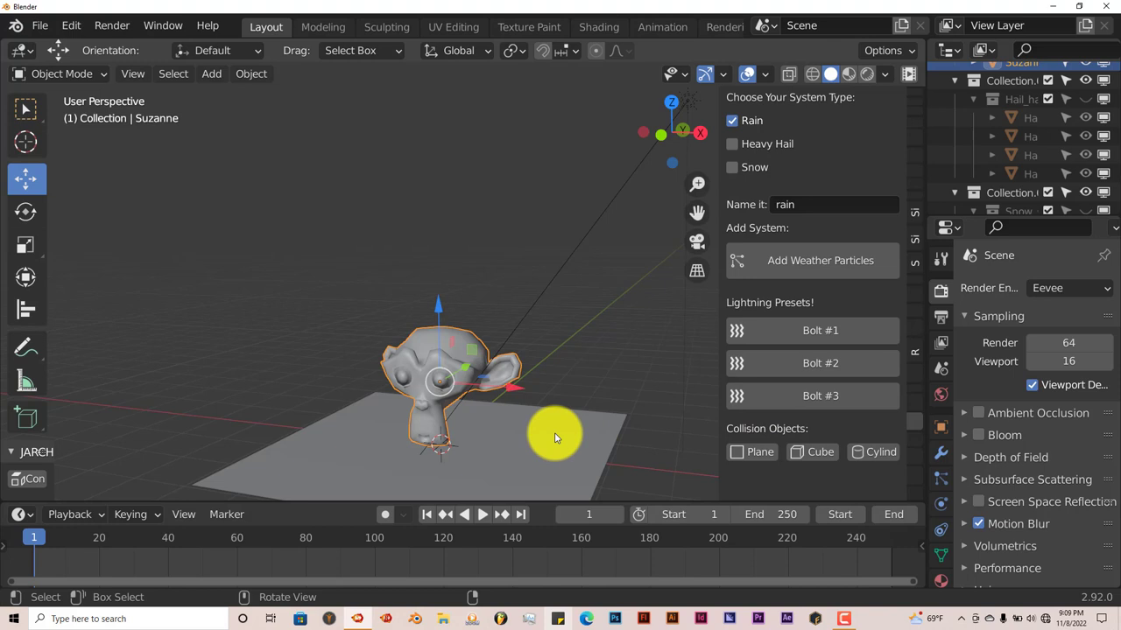
click(599, 472)
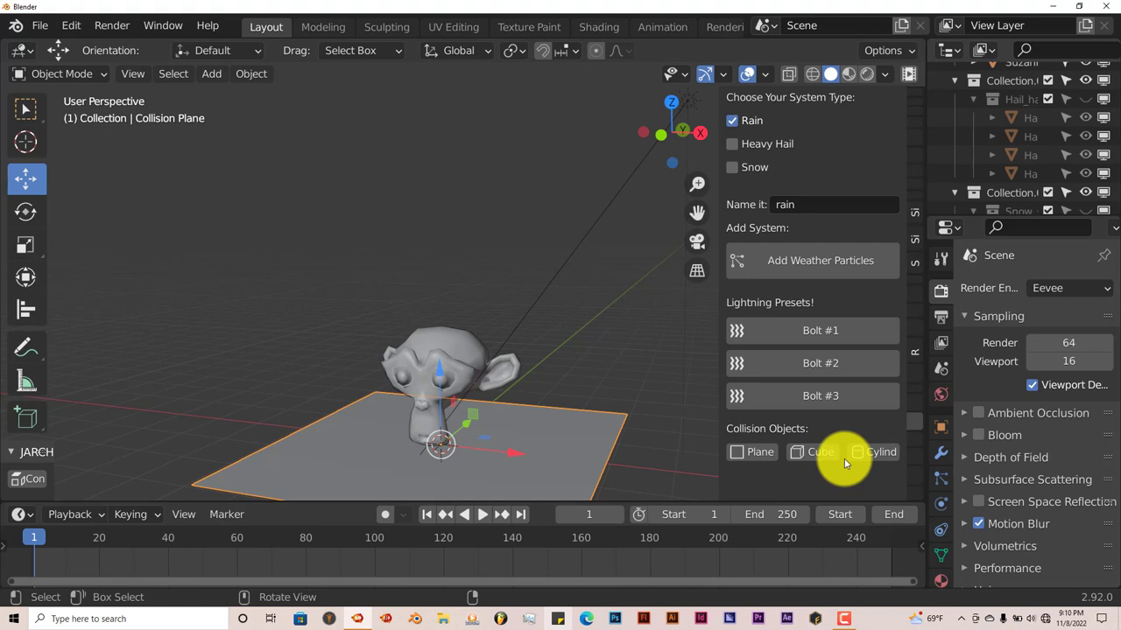
click(943, 502)
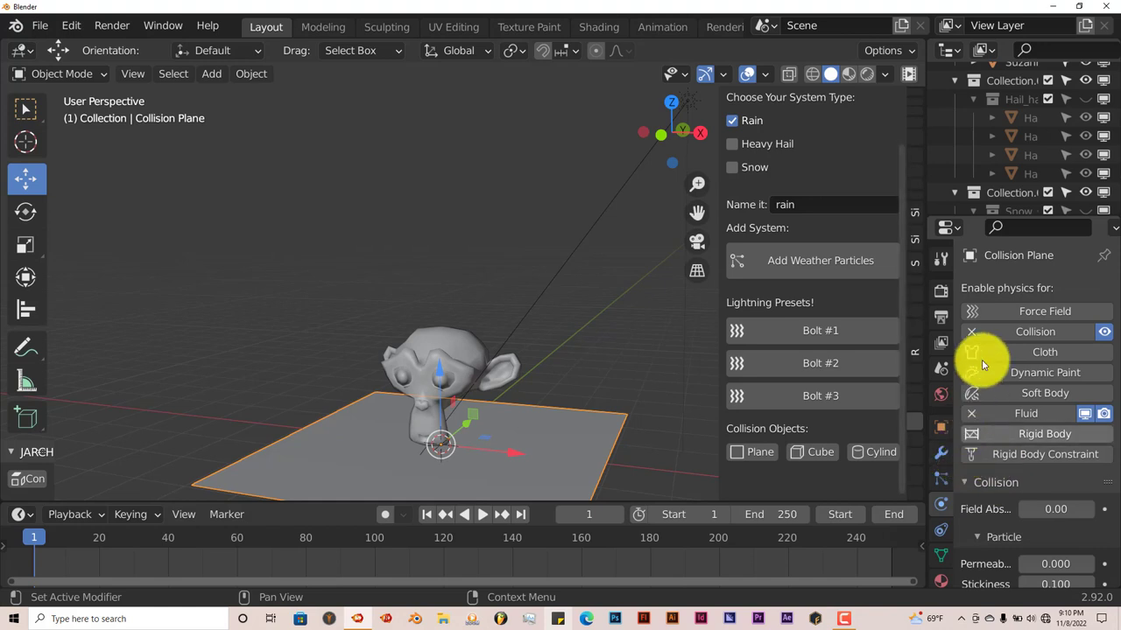
Examine the collision plane's Particle and Softbody & Cloth collision settings
scroll(1002, 510, down, 1)
scroll(1001, 509, down, 10)
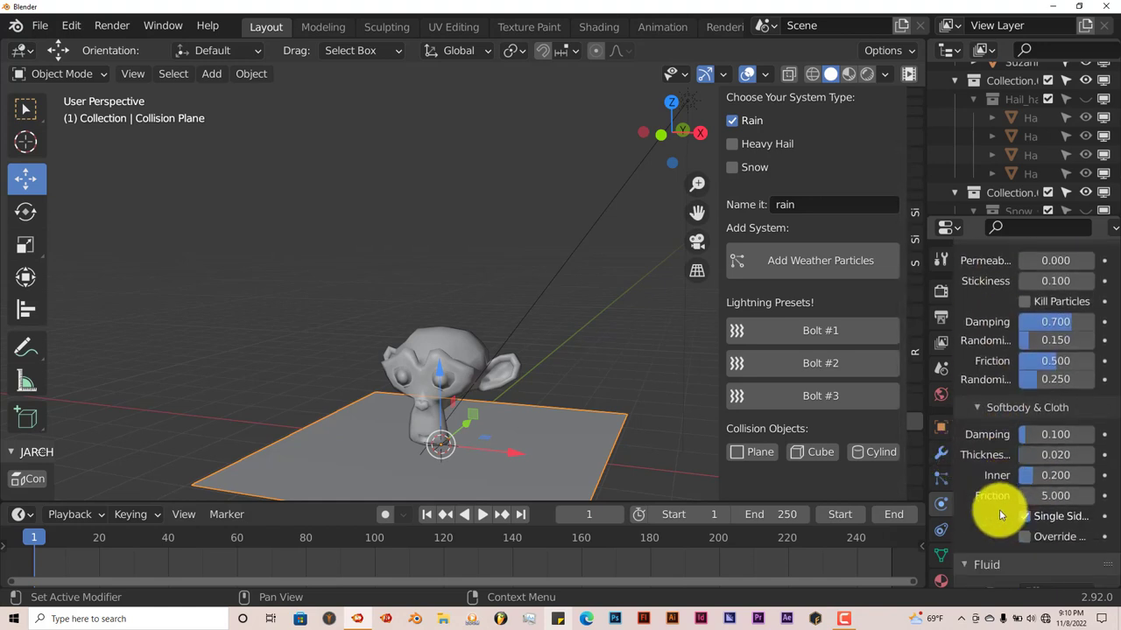
drag(1044, 495, 1045, 339)
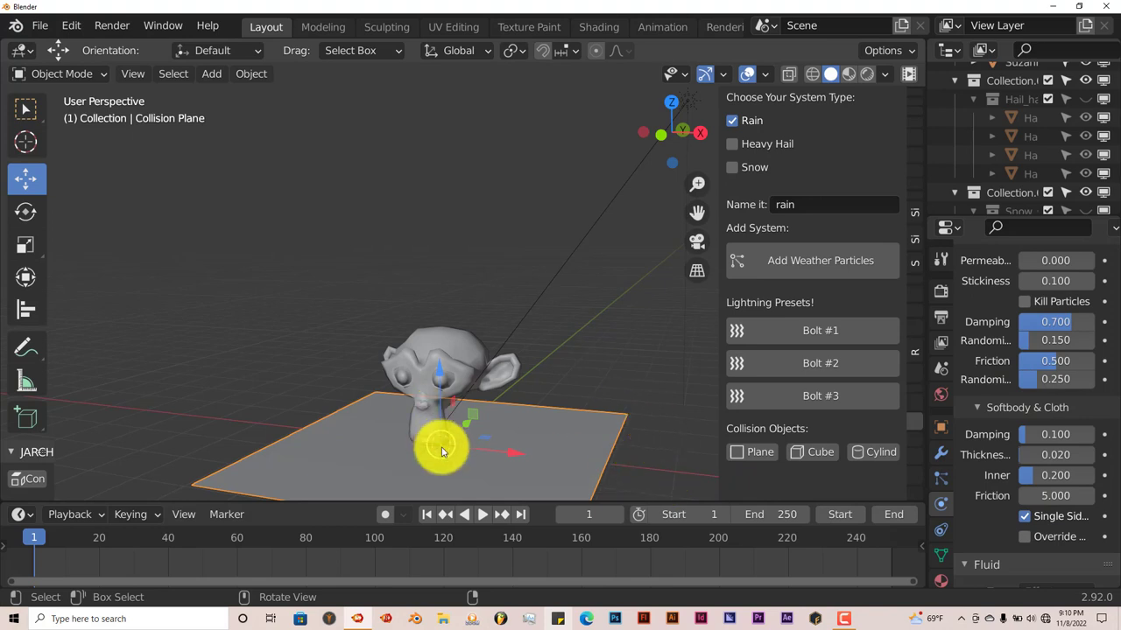
scroll(1029, 476, up, 11)
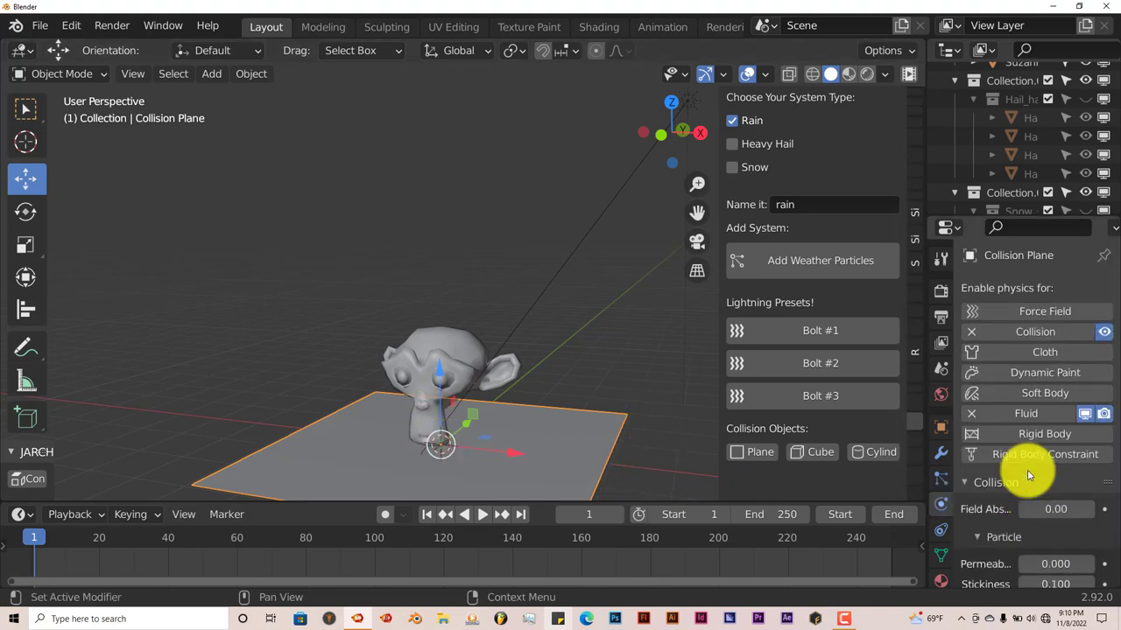
scroll(1029, 475, down, 5)
scroll(1029, 475, down, 4)
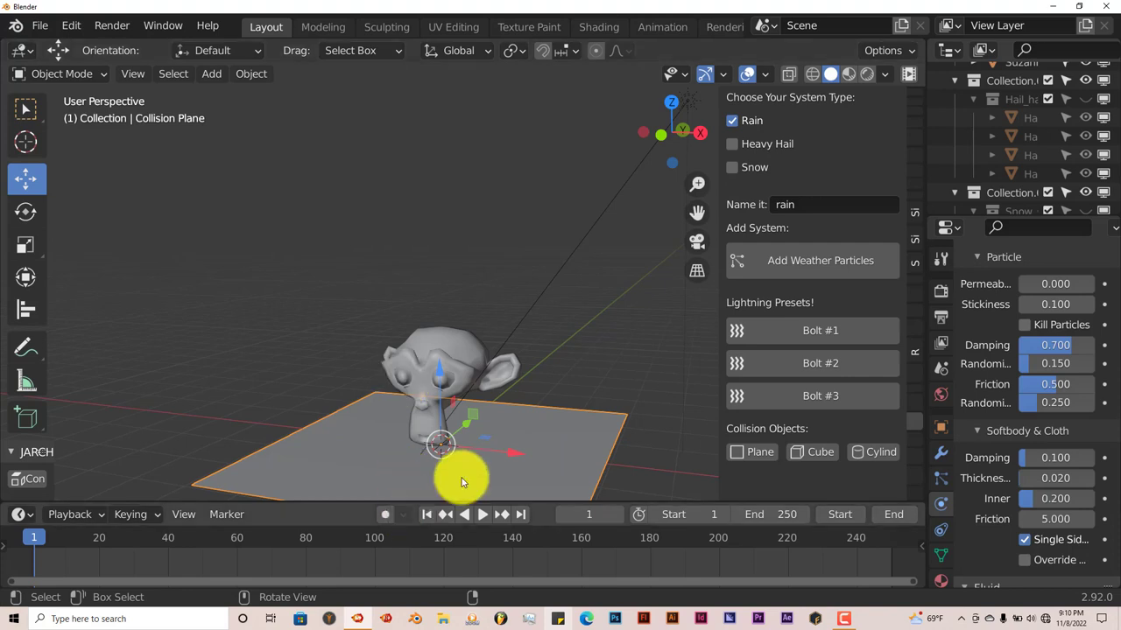
Enable Collision physics on the monkey head and bring up its particle collision settings
click(463, 347)
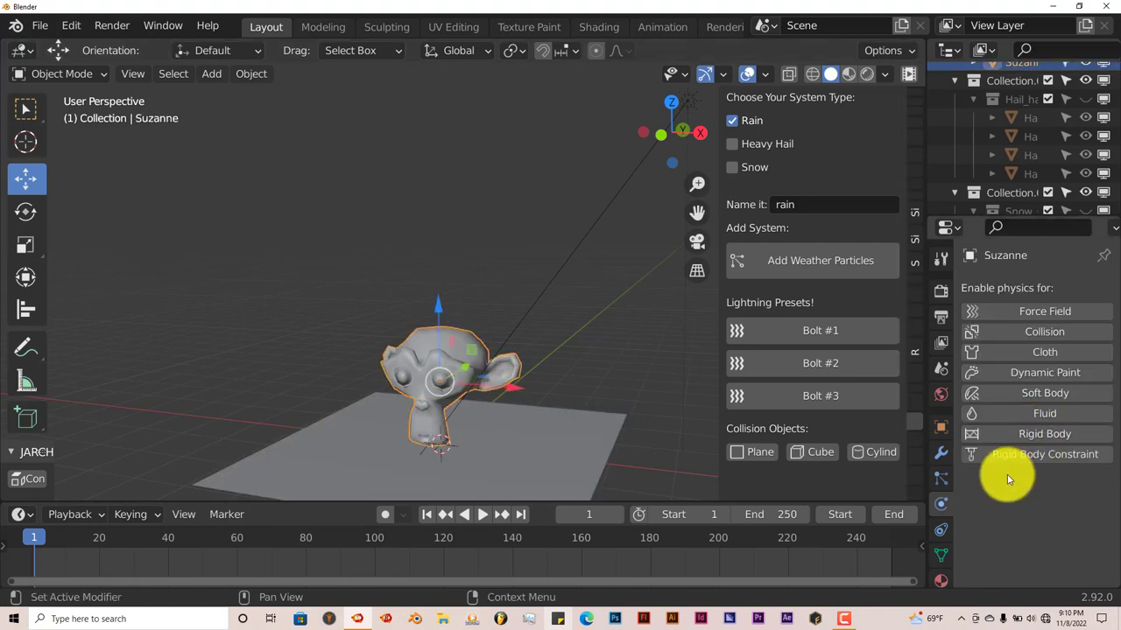
click(1020, 339)
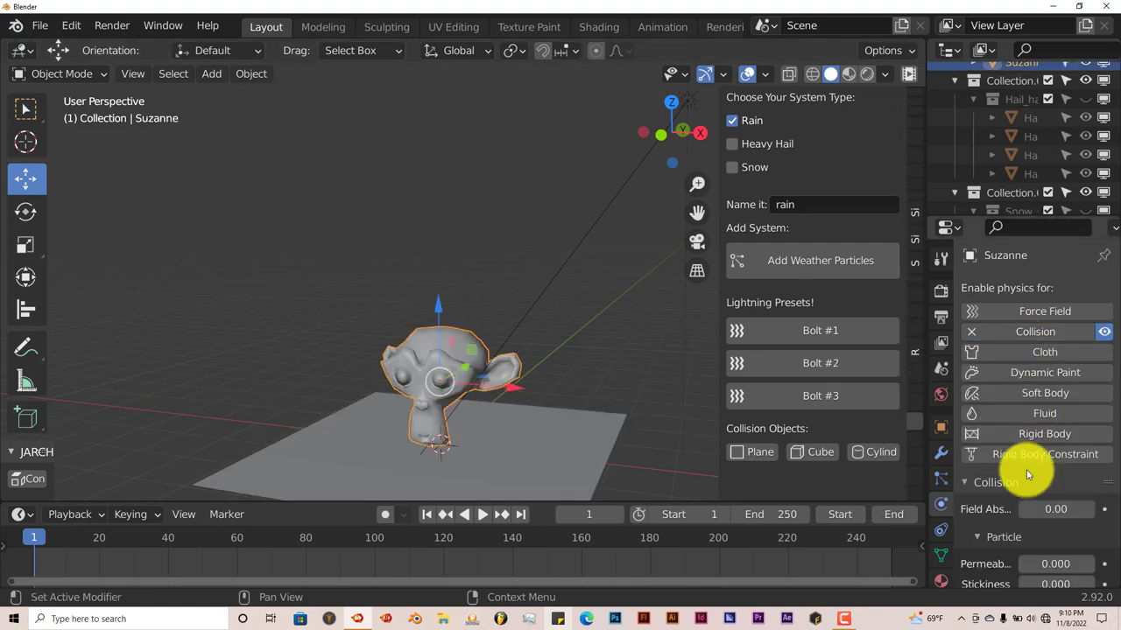
scroll(1025, 466, down, 10)
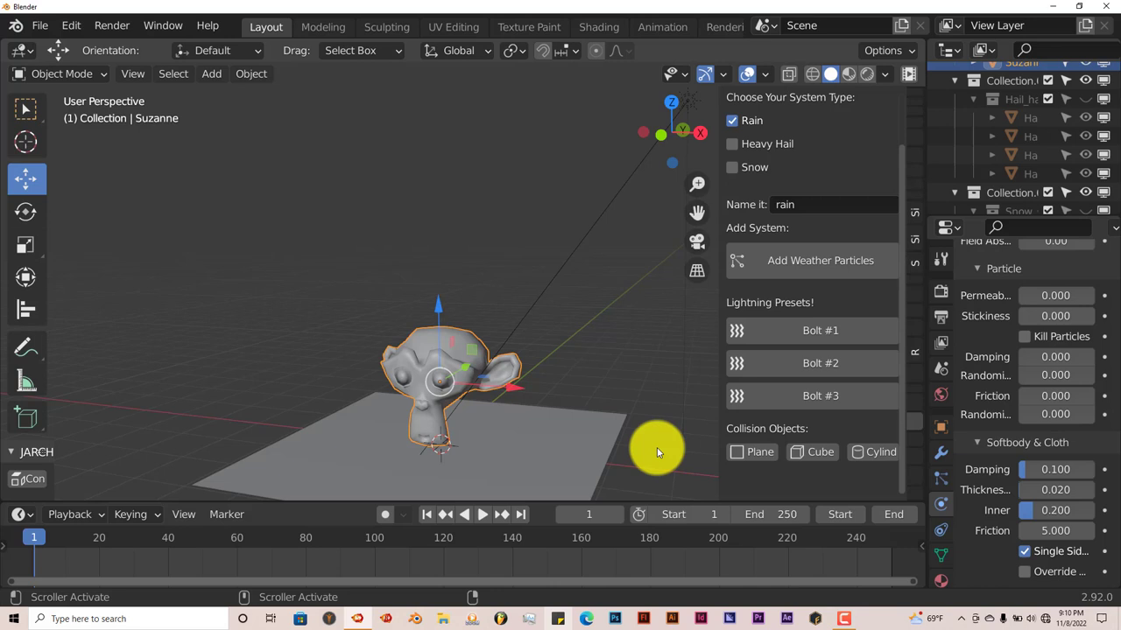
Match the monkey head's particle damping to the collision plane: set Damping to 0.7 and its Randomize value to 0.15
click(560, 424)
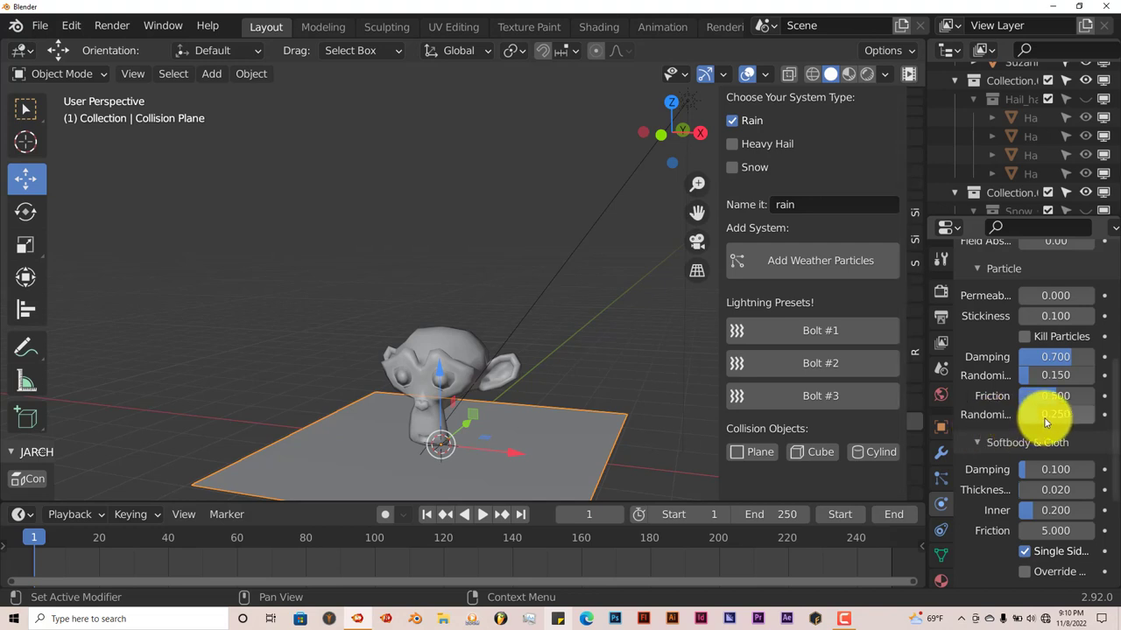
click(454, 343)
click(1056, 358)
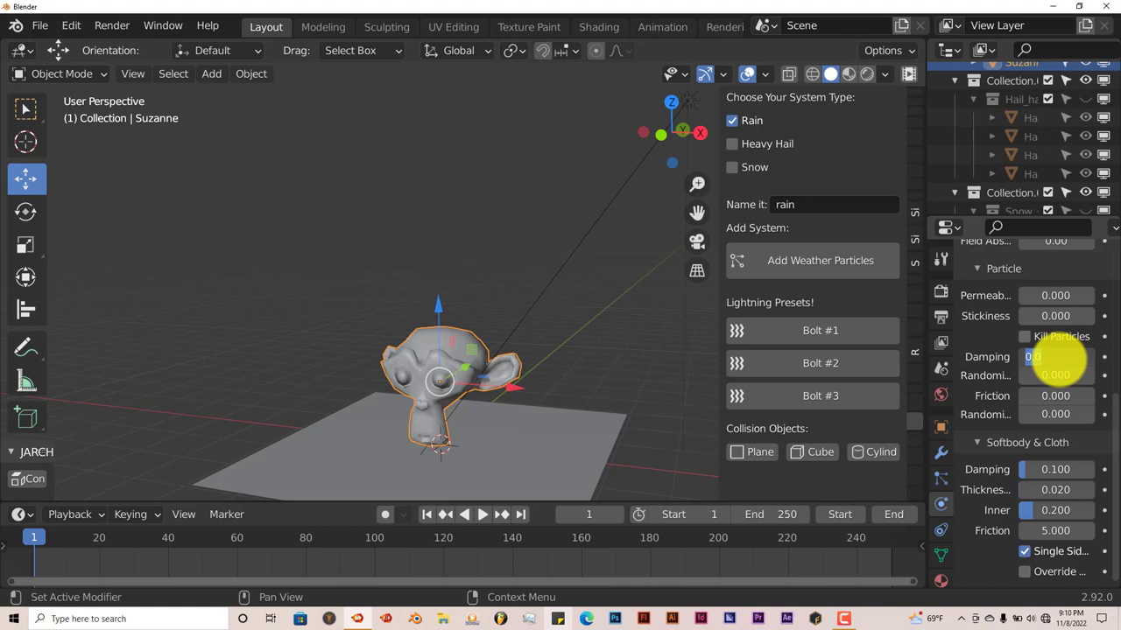
key(BackSpace)
text(.7)
key(Return)
click(1057, 376)
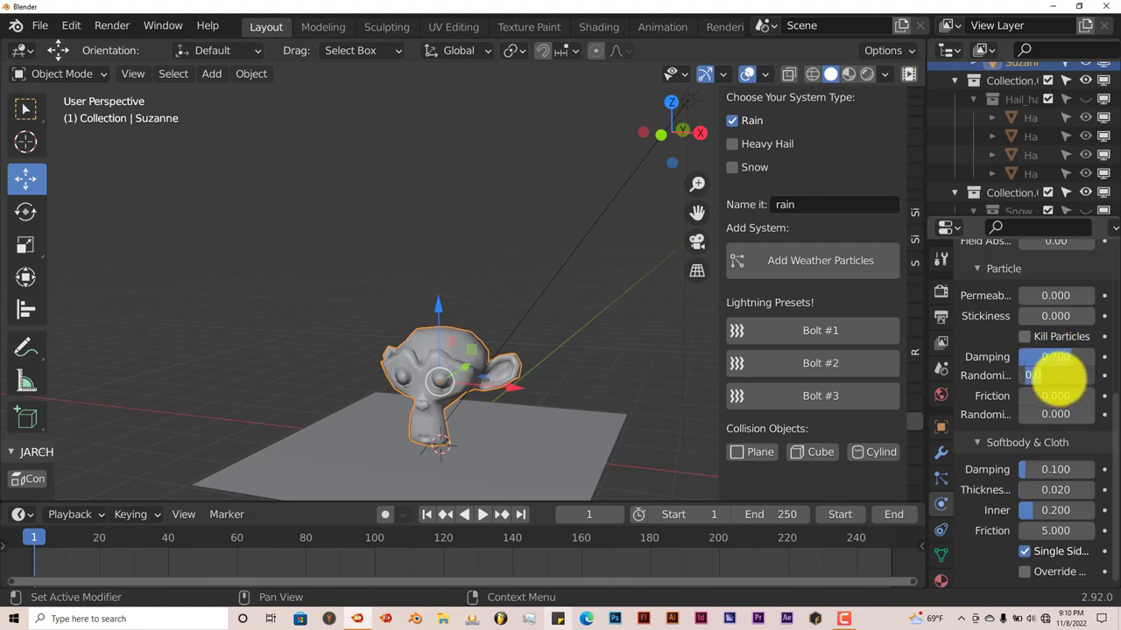
key(BackSpace)
text(.15)
key(Return)
Check the collision plane's friction settings and set the monkey head's particle Friction to 0.25
click(587, 450)
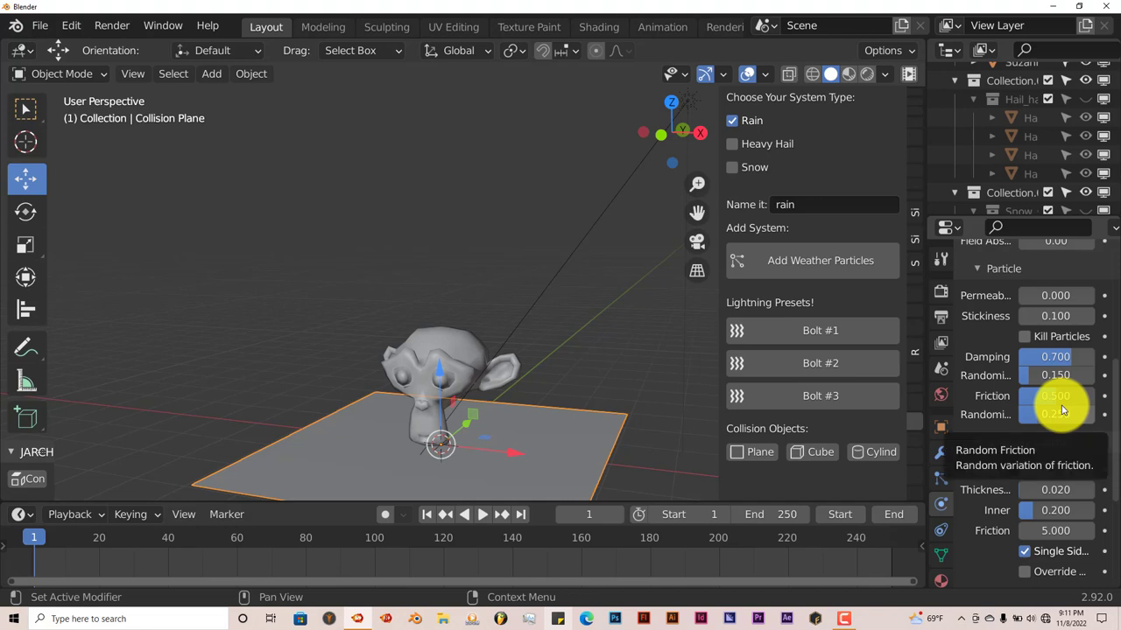
click(470, 340)
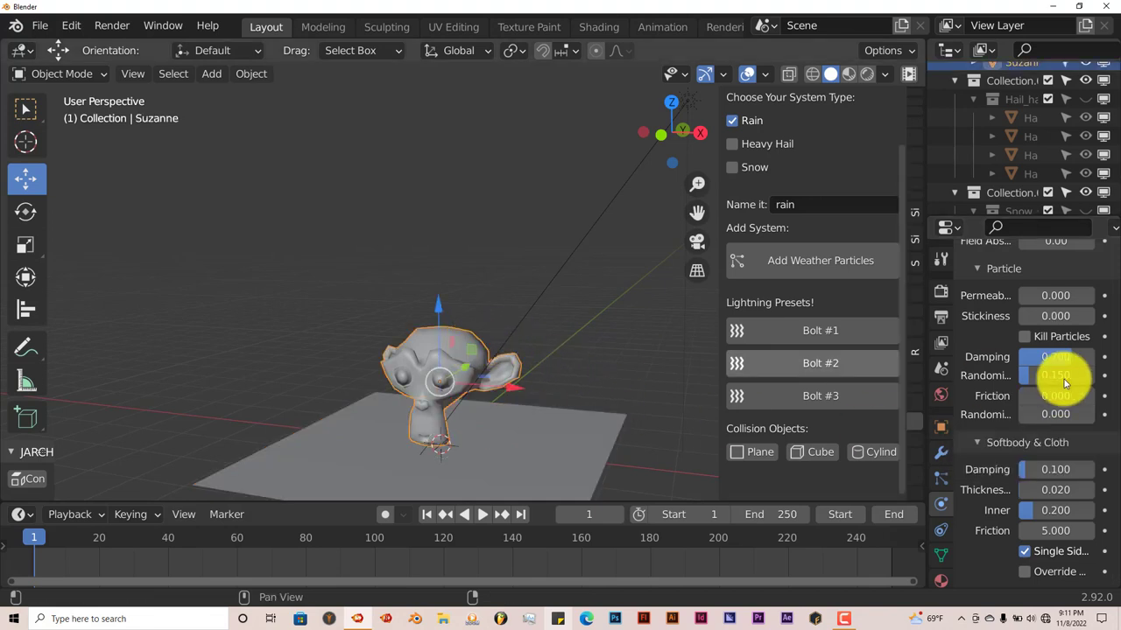
click(1055, 396)
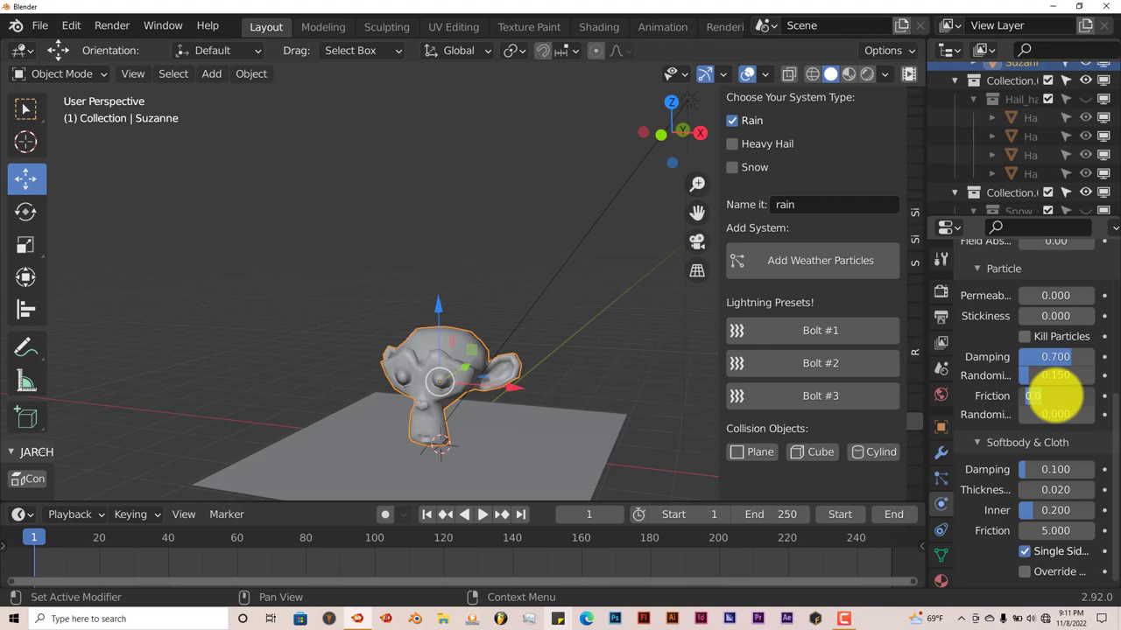
text(.25)
key(Return)
Match the monkey head's particle friction to the collision plane: set Friction to 0.5 and its Randomize value to 0.25
click(490, 434)
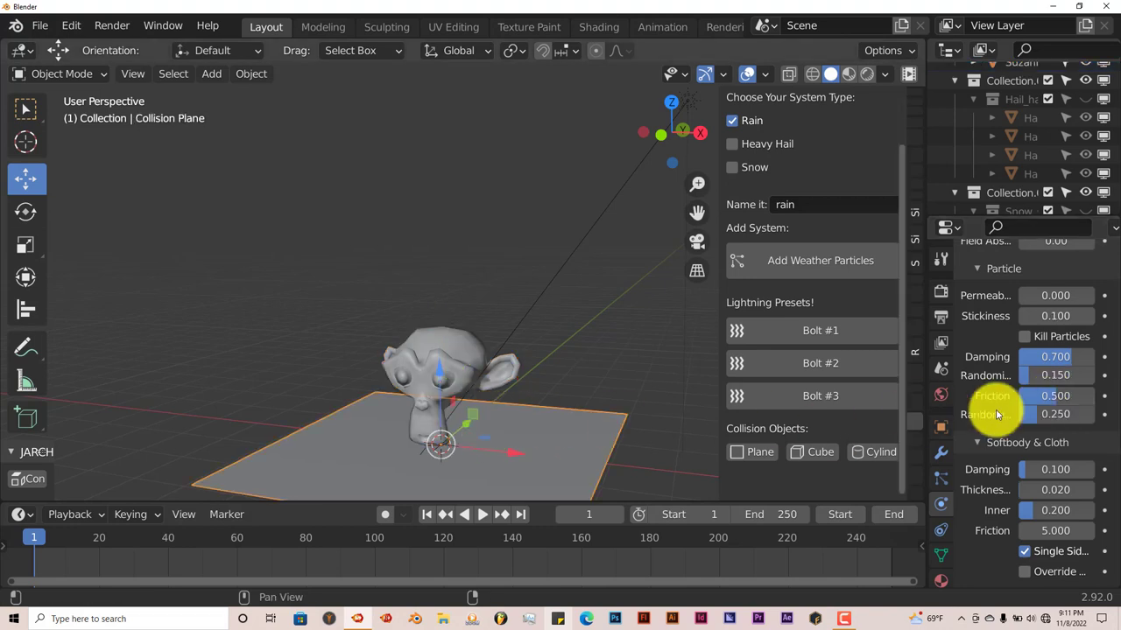
click(468, 351)
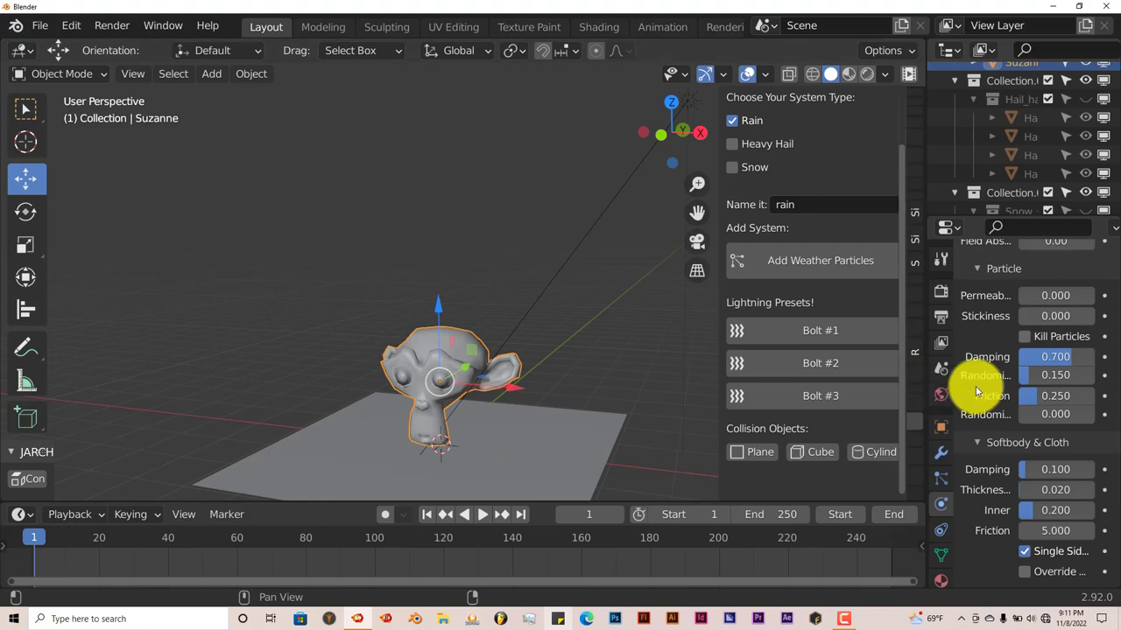
click(1047, 398)
key(BackSpace)
text(5)
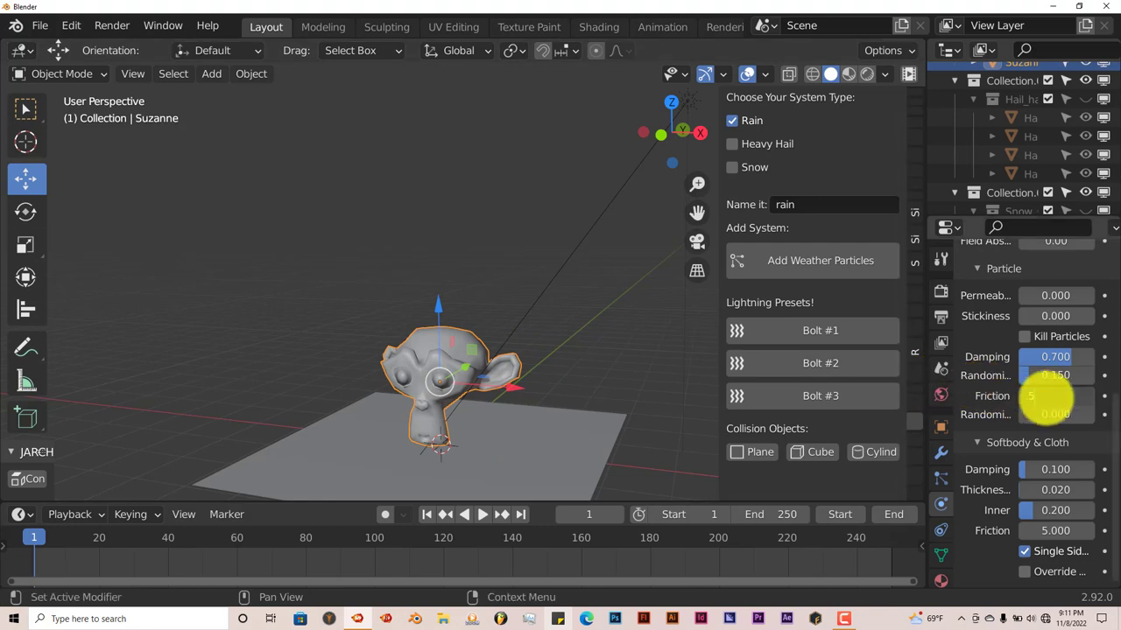
key(Return)
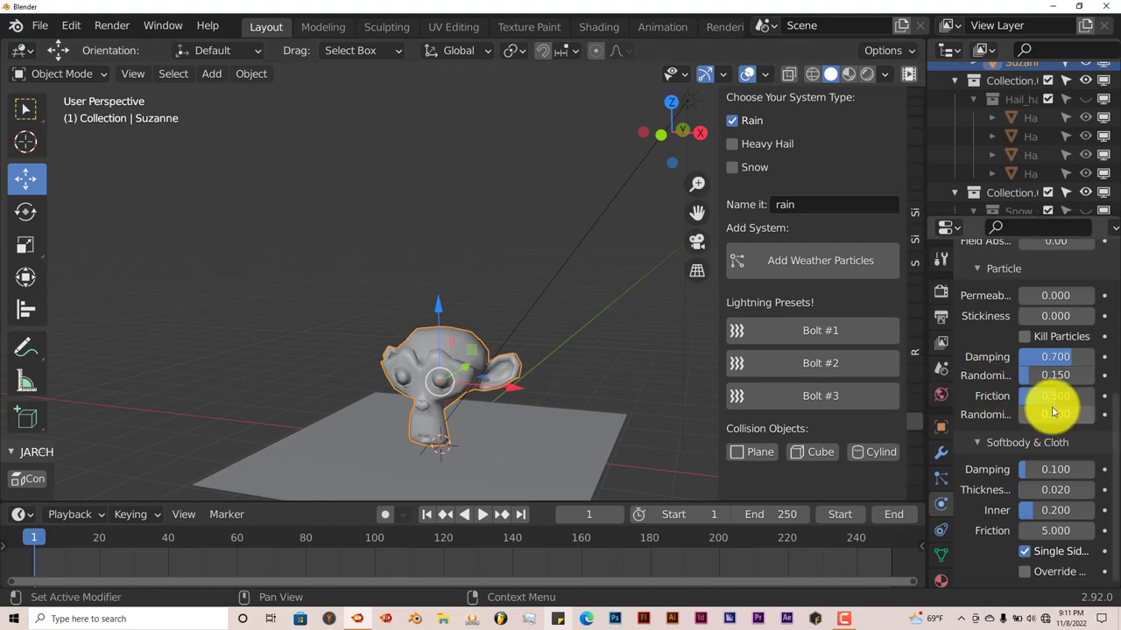
click(1054, 413)
key(BackSpace)
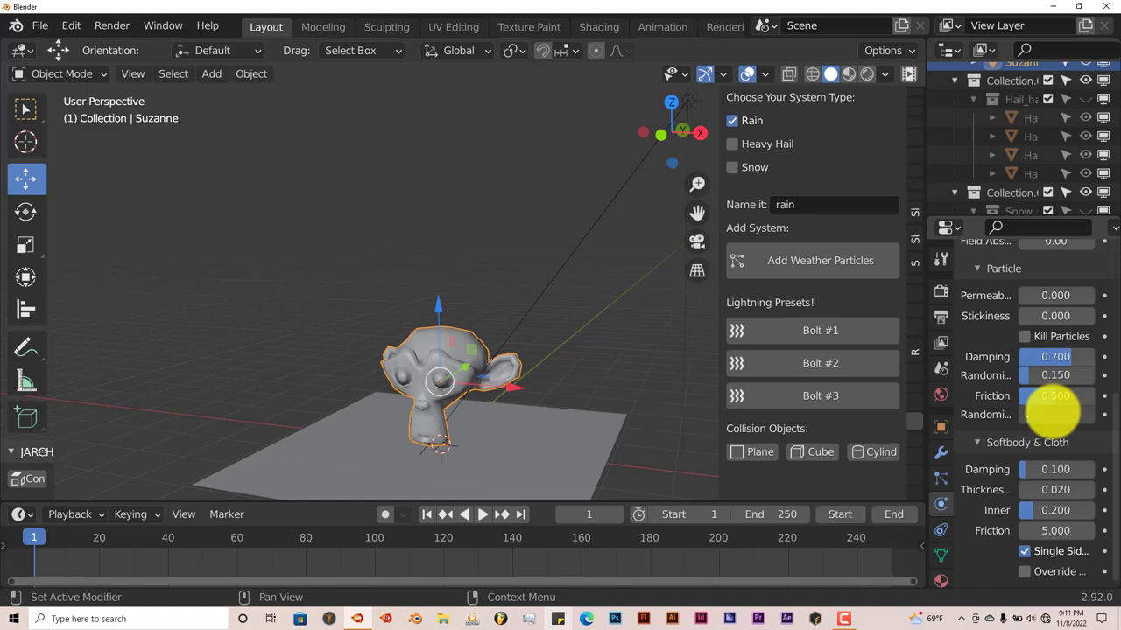
text(.25)
key(Return)
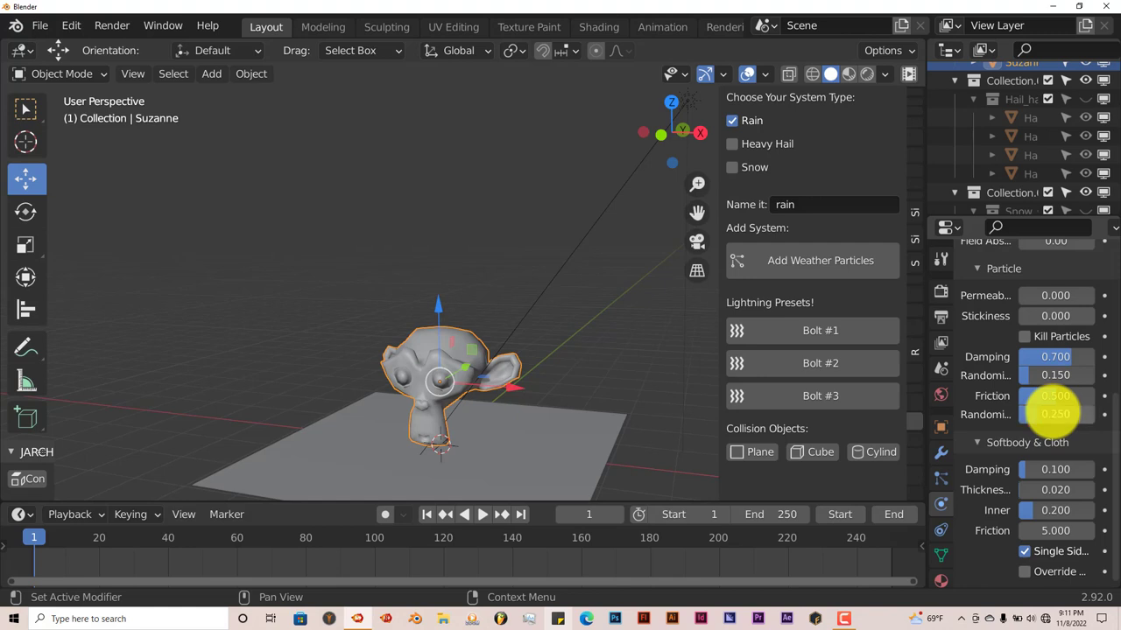
Compare the collision plane's particle and soft-body collision values with those of the monkey head
click(555, 444)
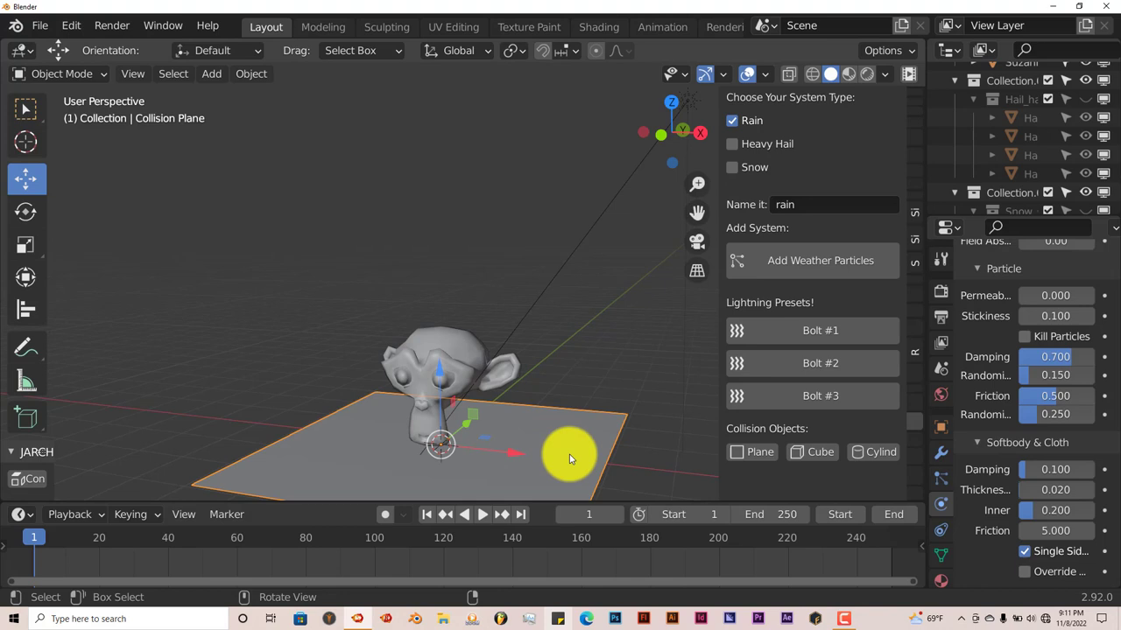
scroll(1057, 480, down, 1)
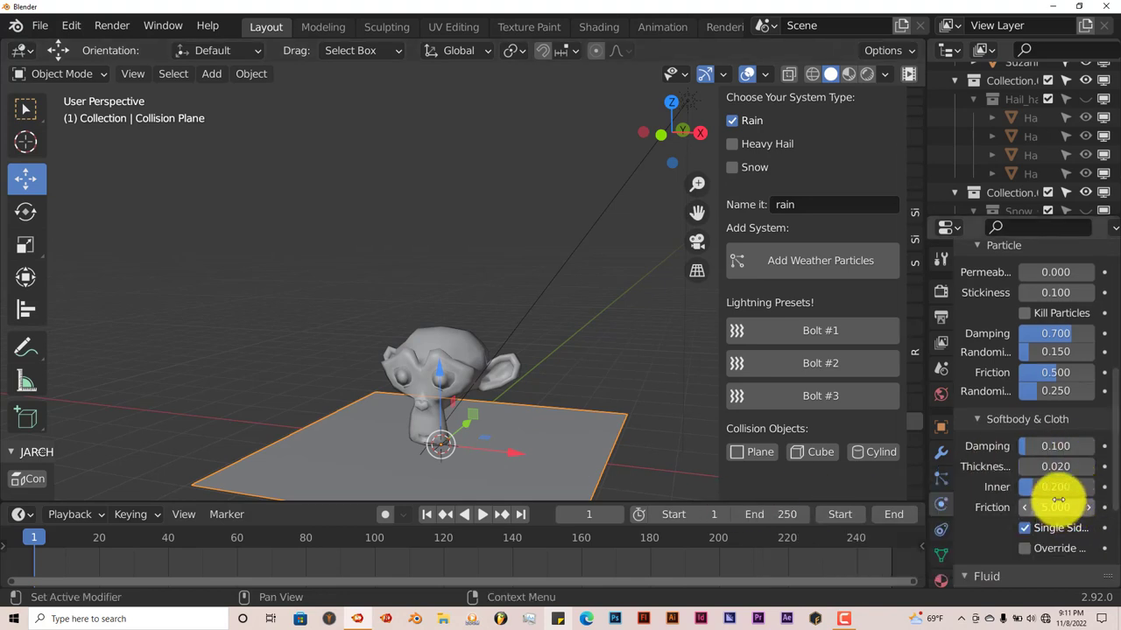
click(455, 344)
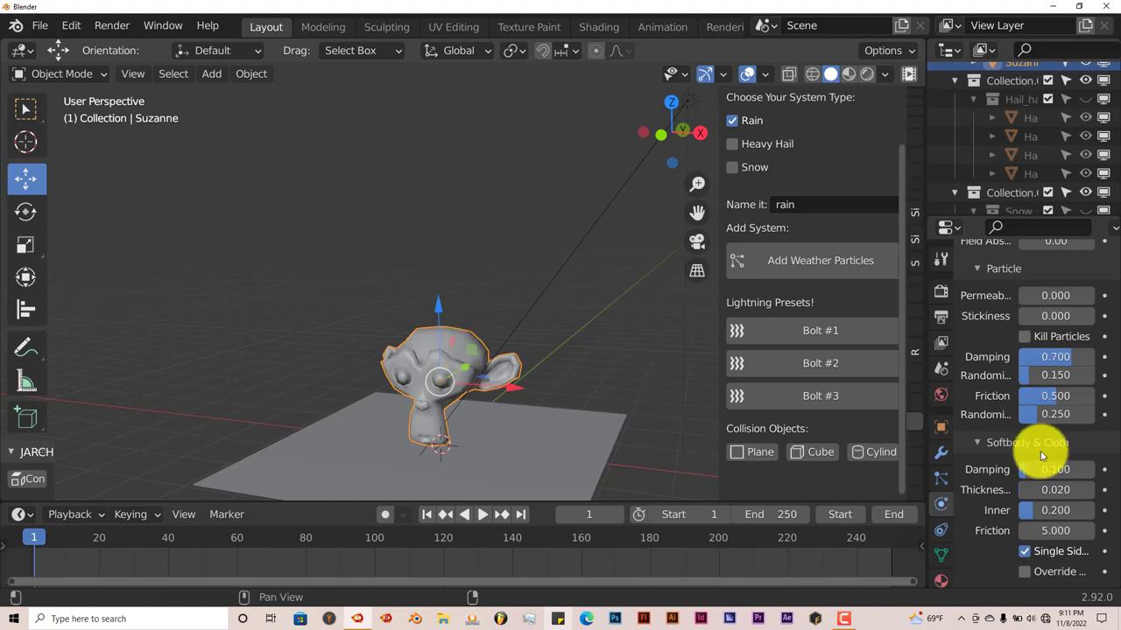
Play the animation to check how the rain collides with the monkey head, and pause it at frame 142
click(485, 514)
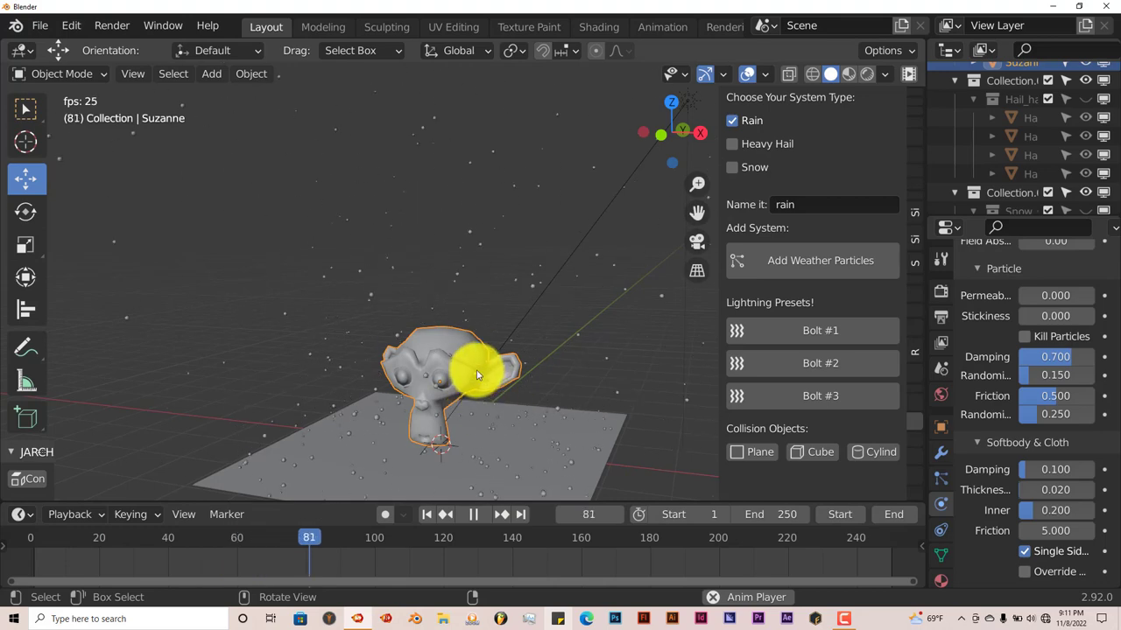
click(478, 516)
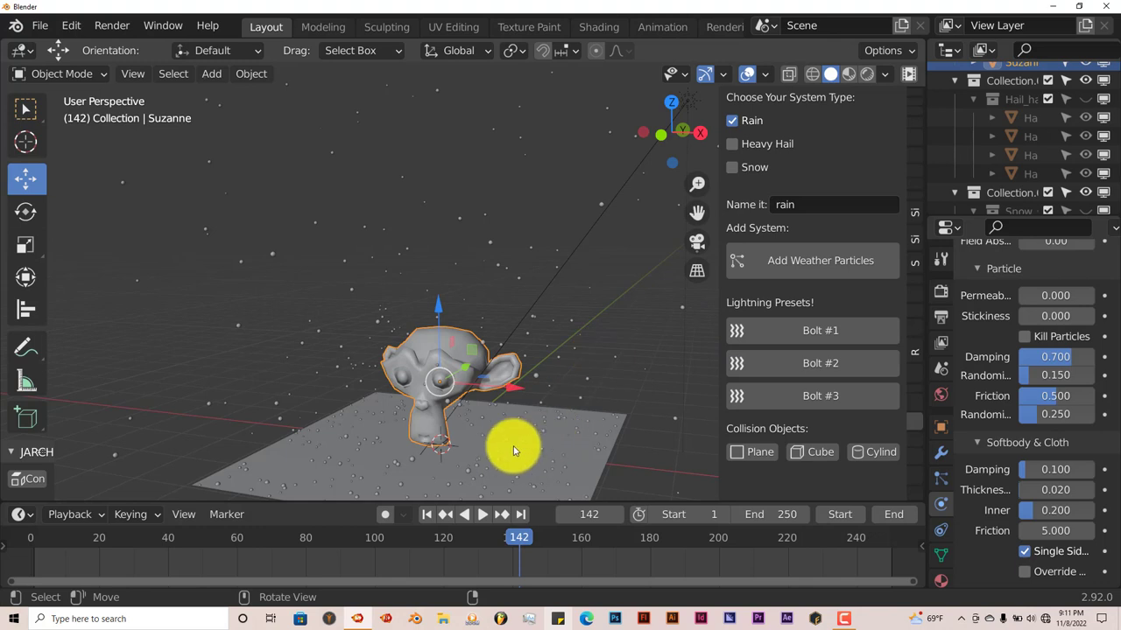
scroll(804, 371, up, 2)
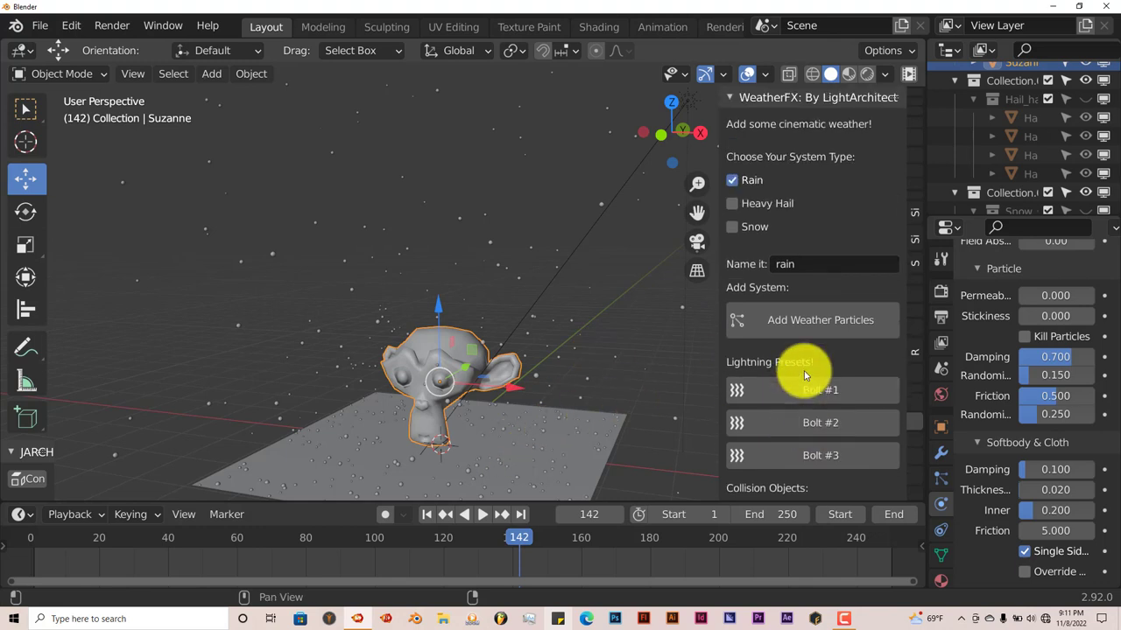